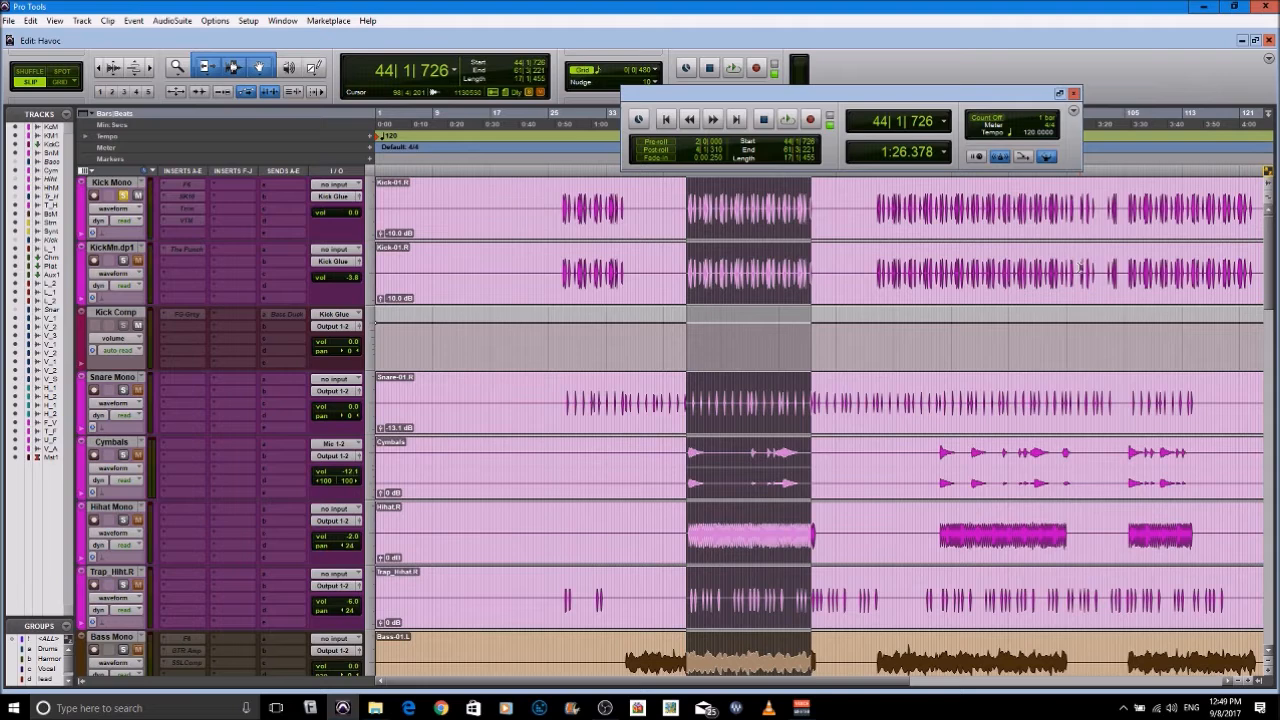
Audition the soloed Kick Mono track over the selected section and make its F6 insert active
{"action": "left_click", "coordinate": [789, 121]}
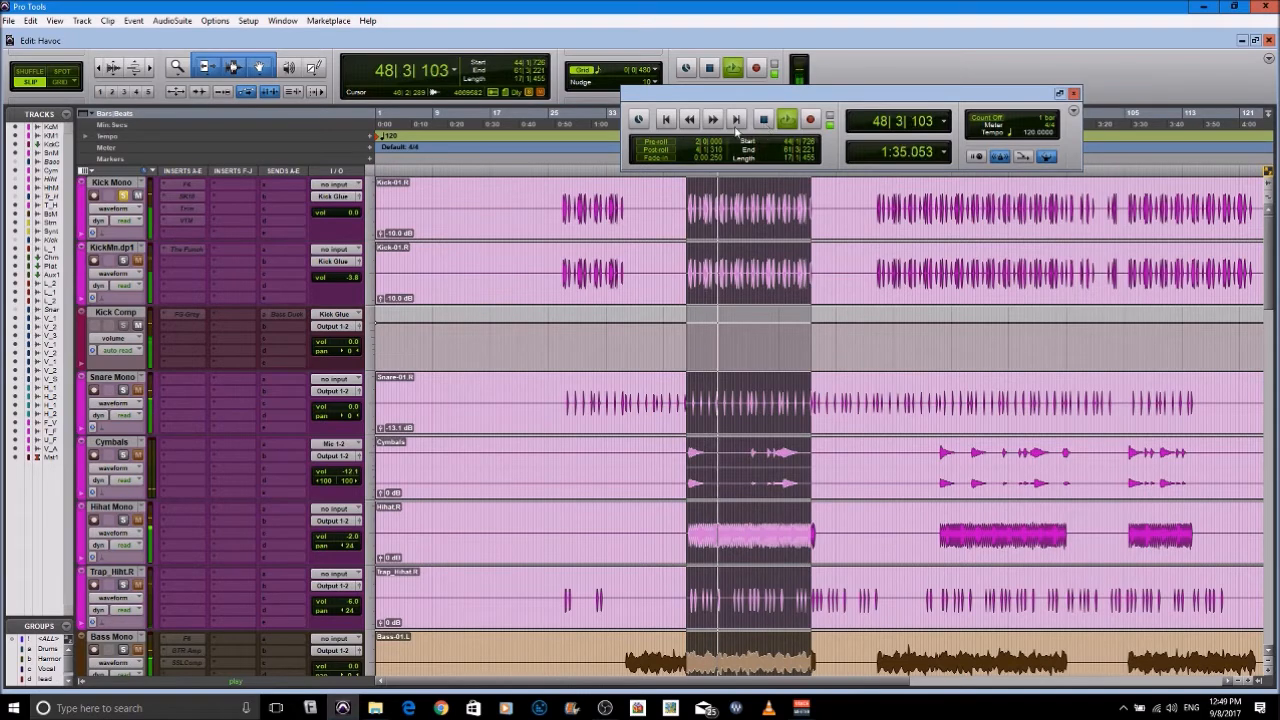
{"action": "key", "text": "space"}
{"action": "right_click", "coordinate": [195, 184]}
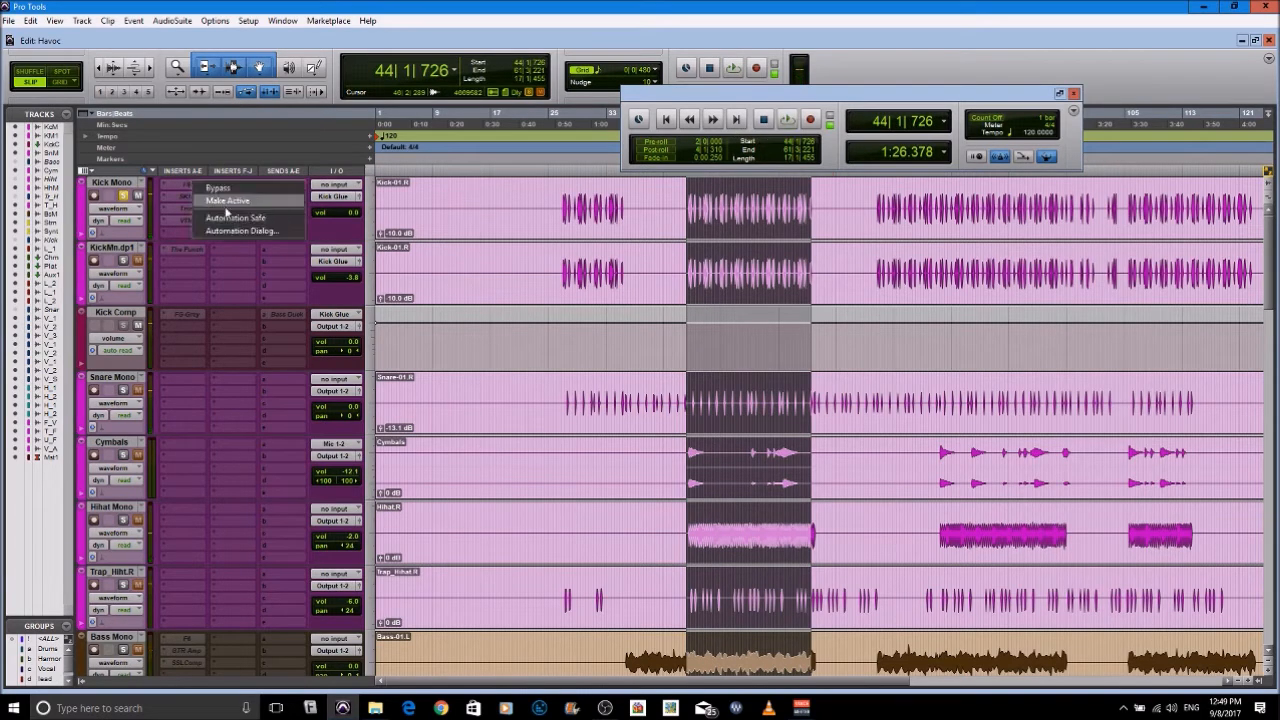
{"action": "left_click", "coordinate": [228, 200]}
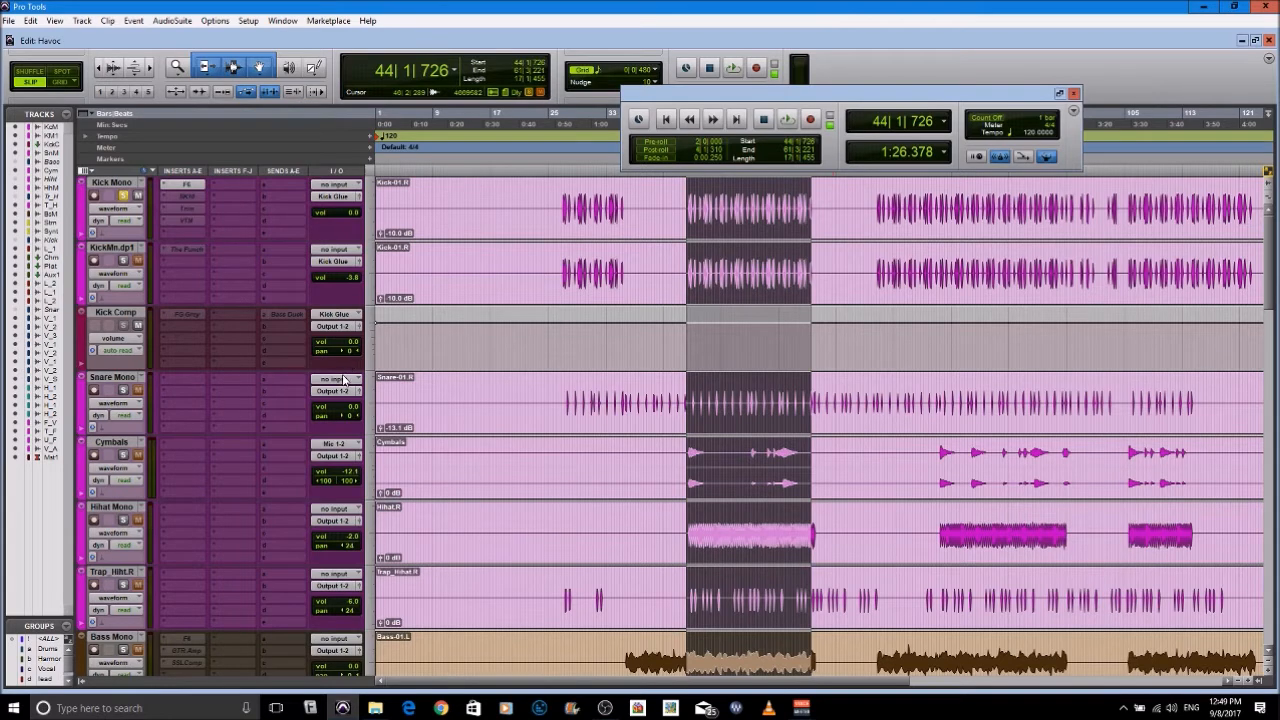
Review the high-pass and low-pass filters of the F6 equalizer on Kick Mono
{"action": "left_click", "coordinate": [182, 186]}
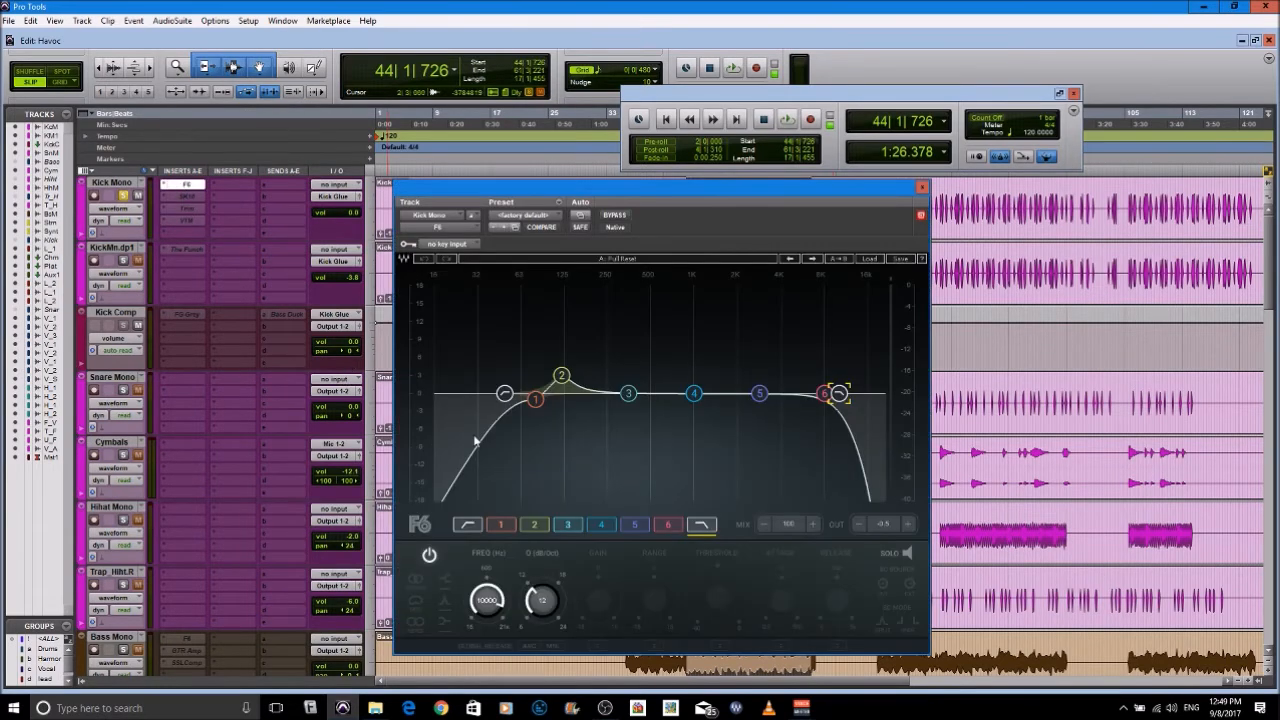
{"action": "left_click", "coordinate": [506, 394]}
{"action": "left_click", "coordinate": [842, 395]}
{"action": "left_click", "coordinate": [922, 187]}
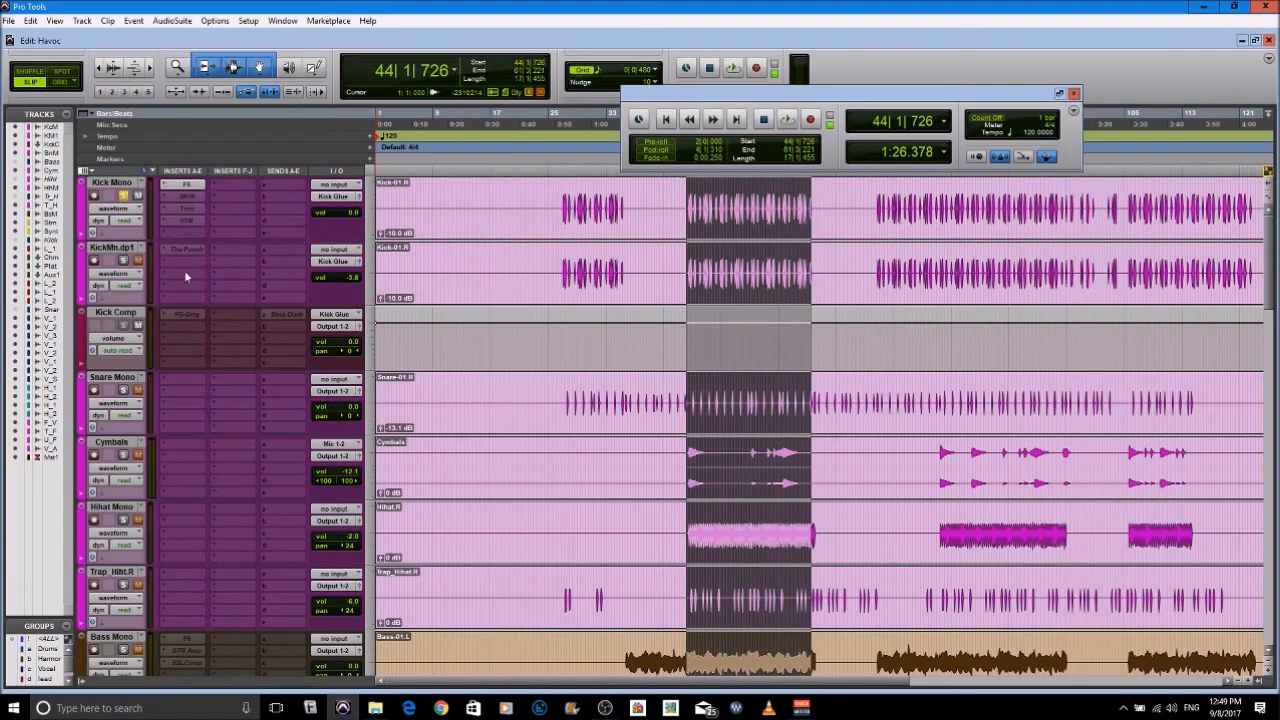
Make the SK10 insert on Kick Mono active and open its plugin window
{"action": "right_click", "coordinate": [186, 196]}
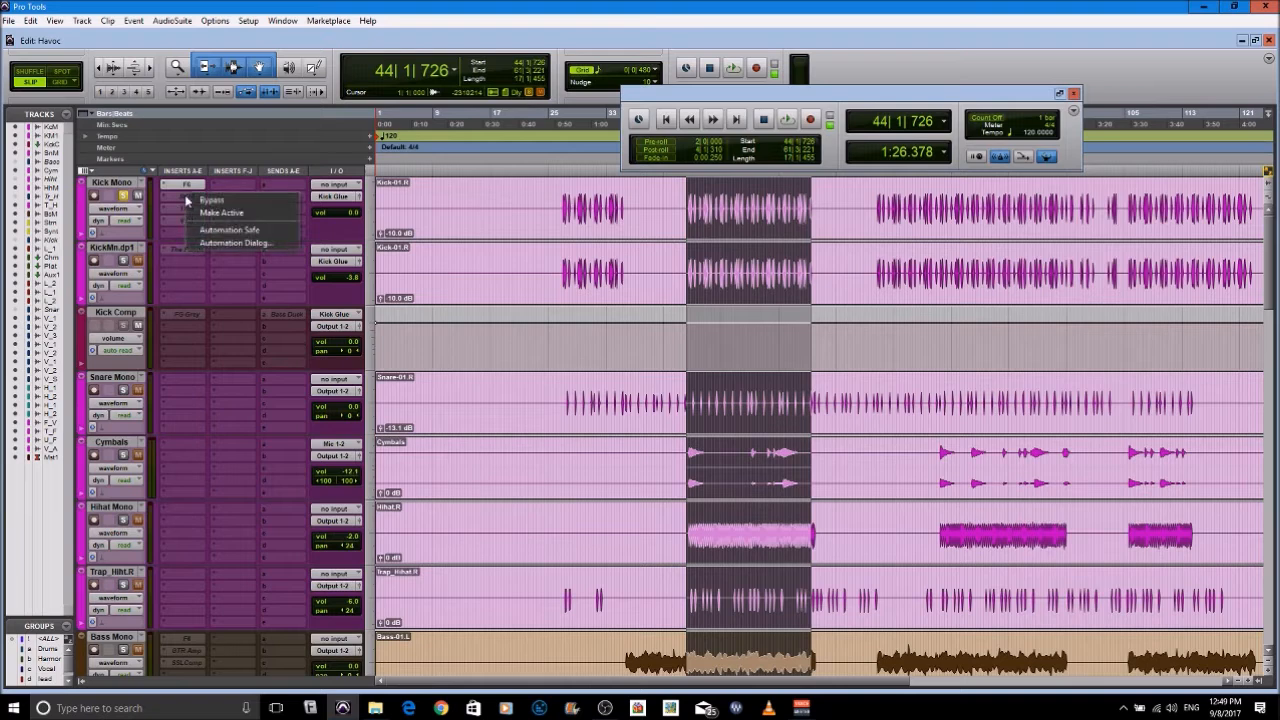
{"action": "left_click", "coordinate": [205, 214]}
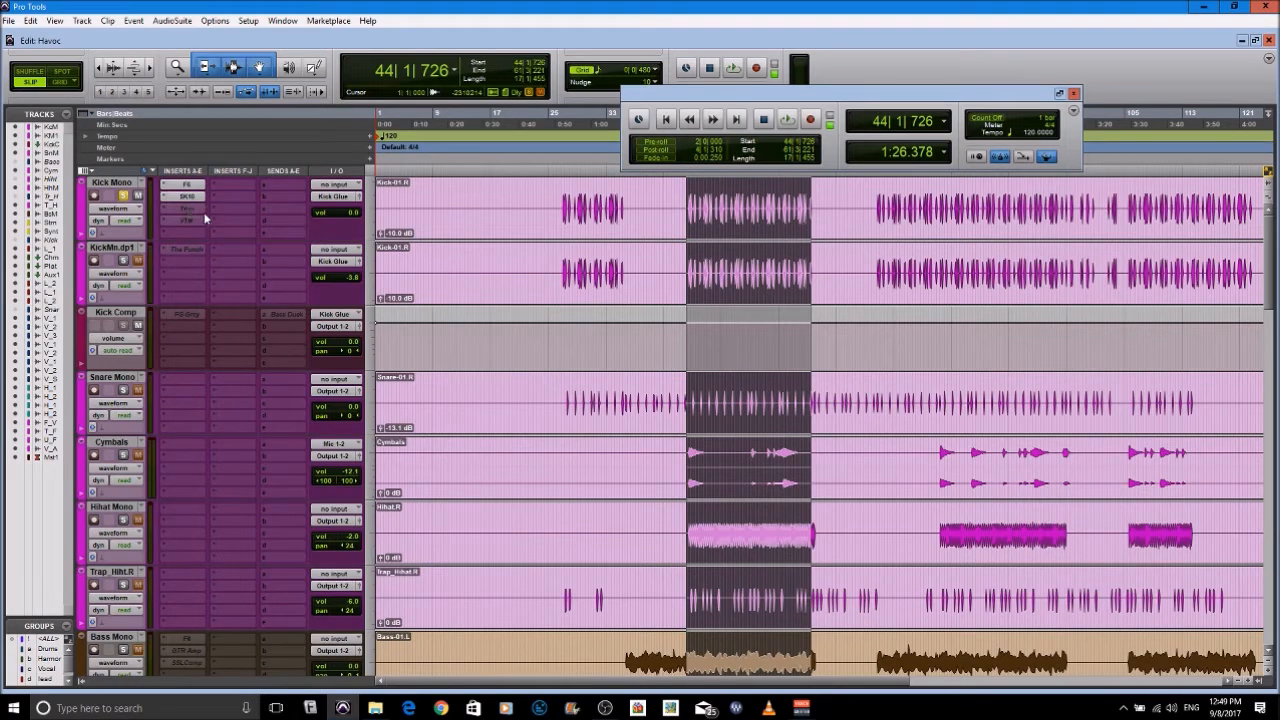
{"action": "left_click", "coordinate": [186, 199]}
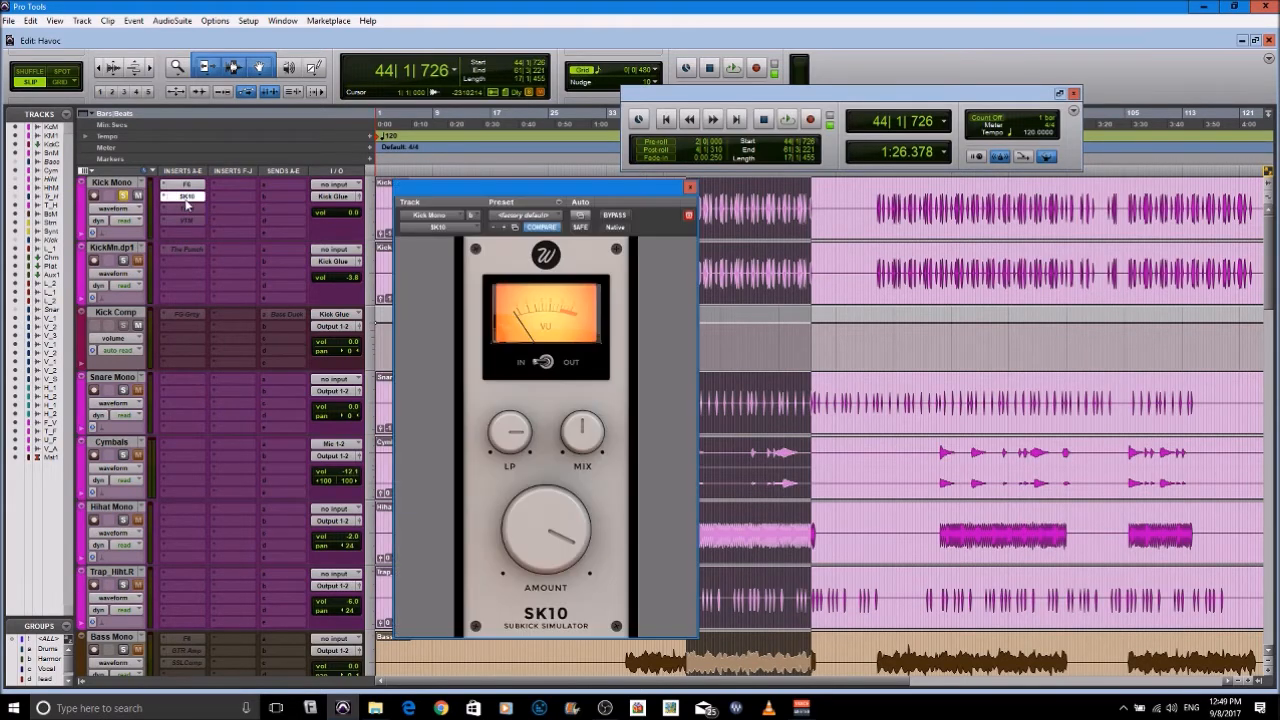
Compare the selected kick section with SK10 bypassed and enabled, and close the plugin
{"action": "left_click", "coordinate": [615, 215]}
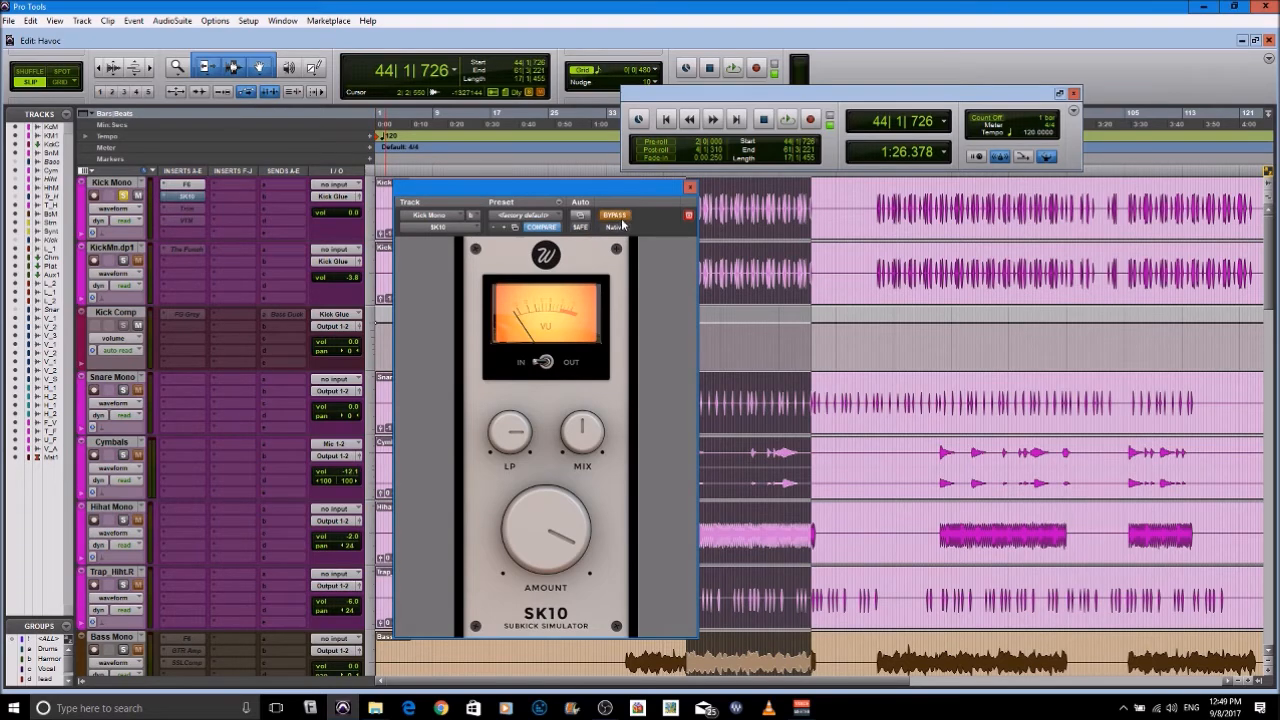
{"action": "left_click", "coordinate": [788, 122]}
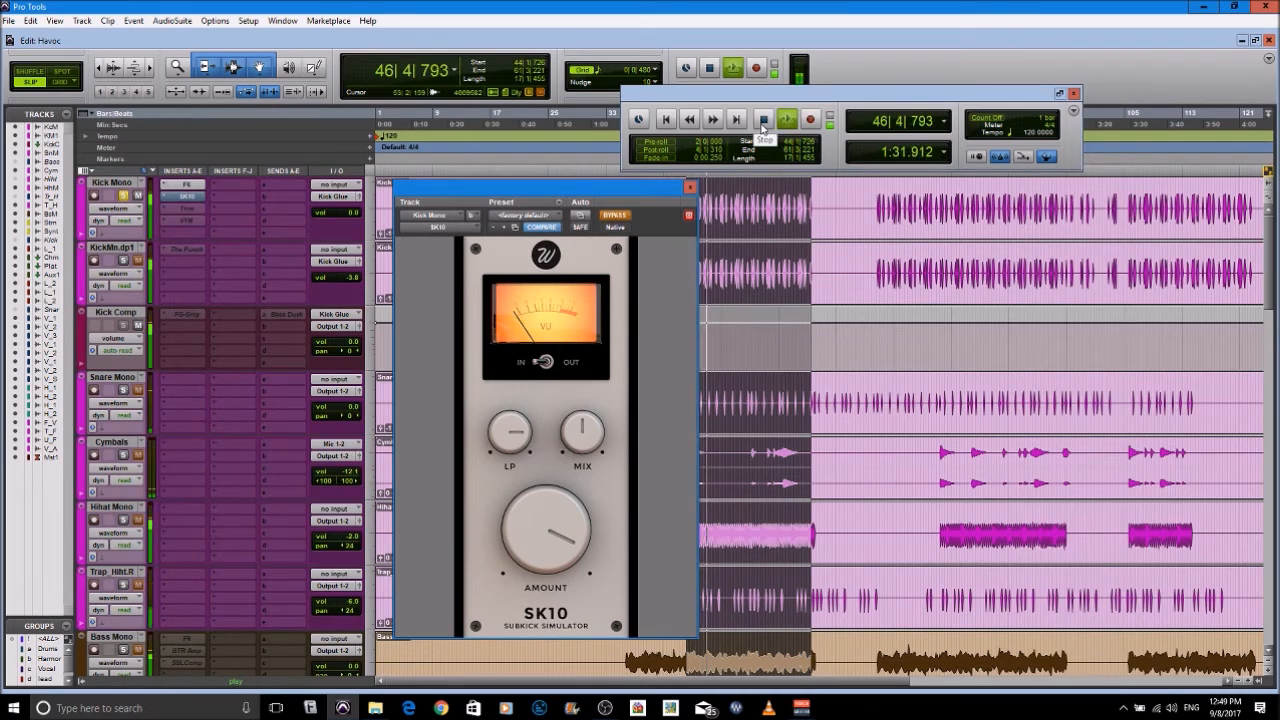
{"action": "left_click", "coordinate": [763, 121]}
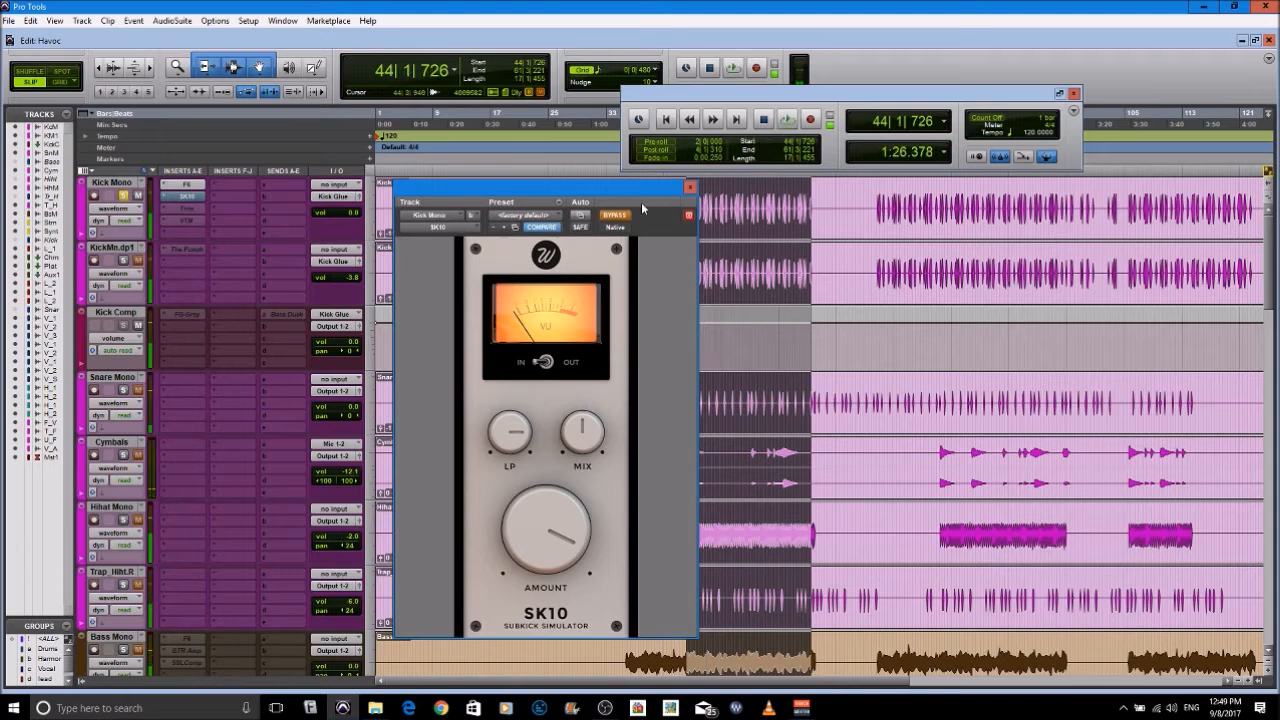
{"action": "left_click", "coordinate": [614, 215]}
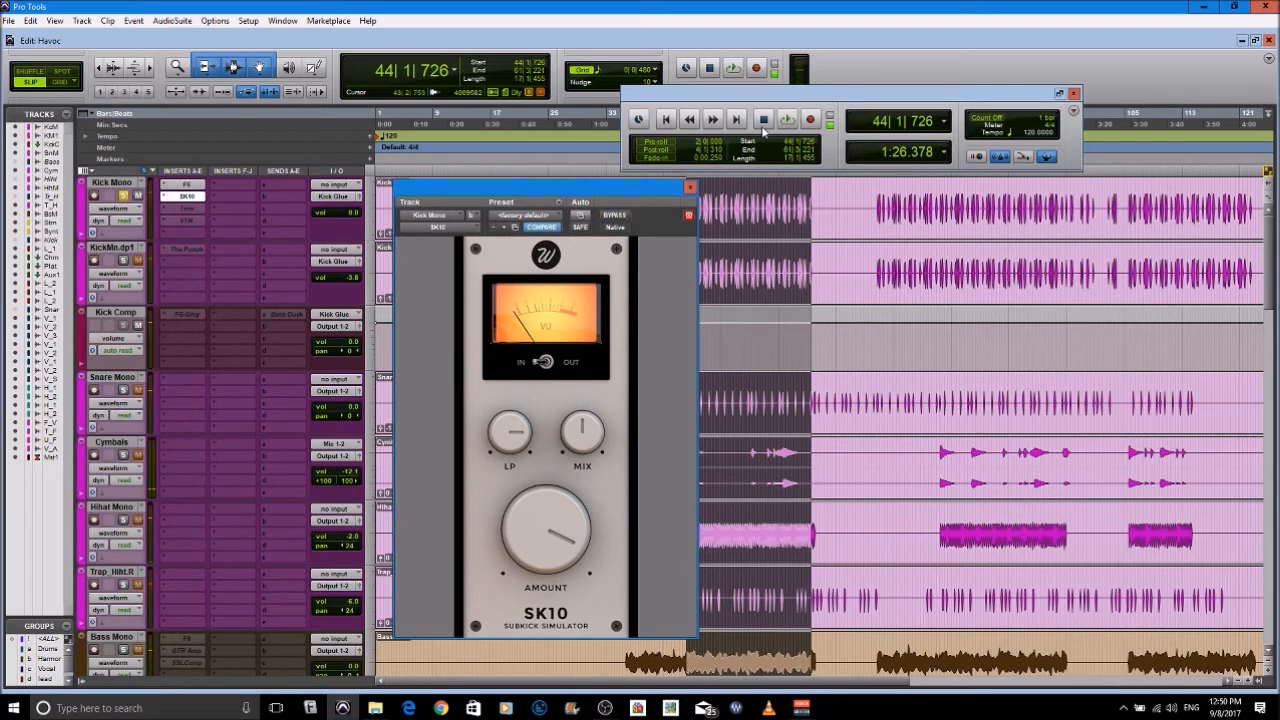
{"action": "key", "text": "space"}
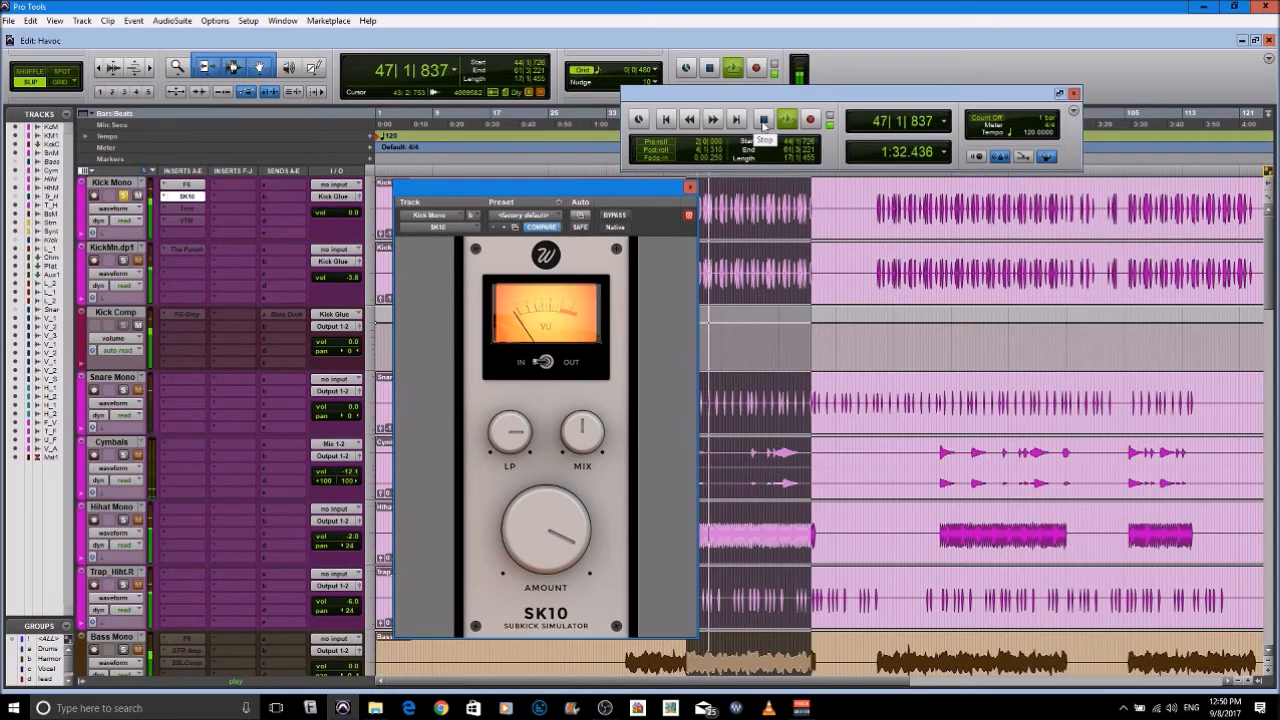
{"action": "left_click", "coordinate": [763, 121]}
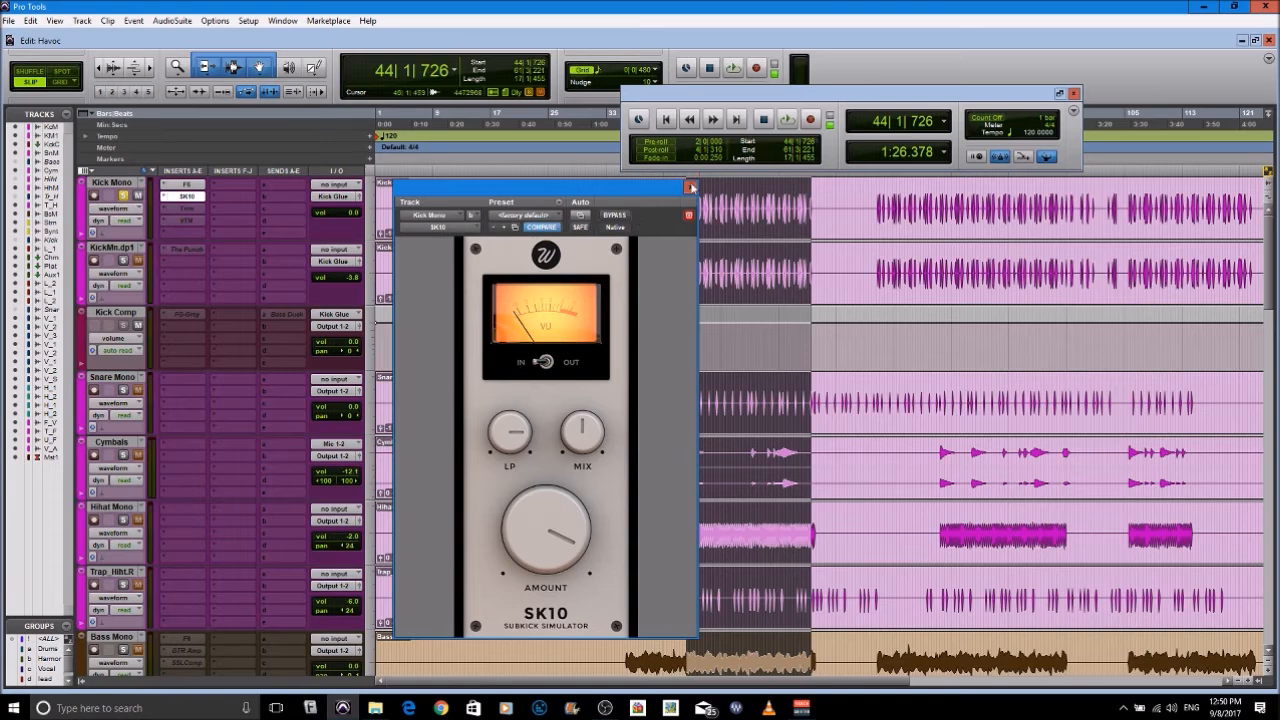
{"action": "left_click", "coordinate": [690, 187]}
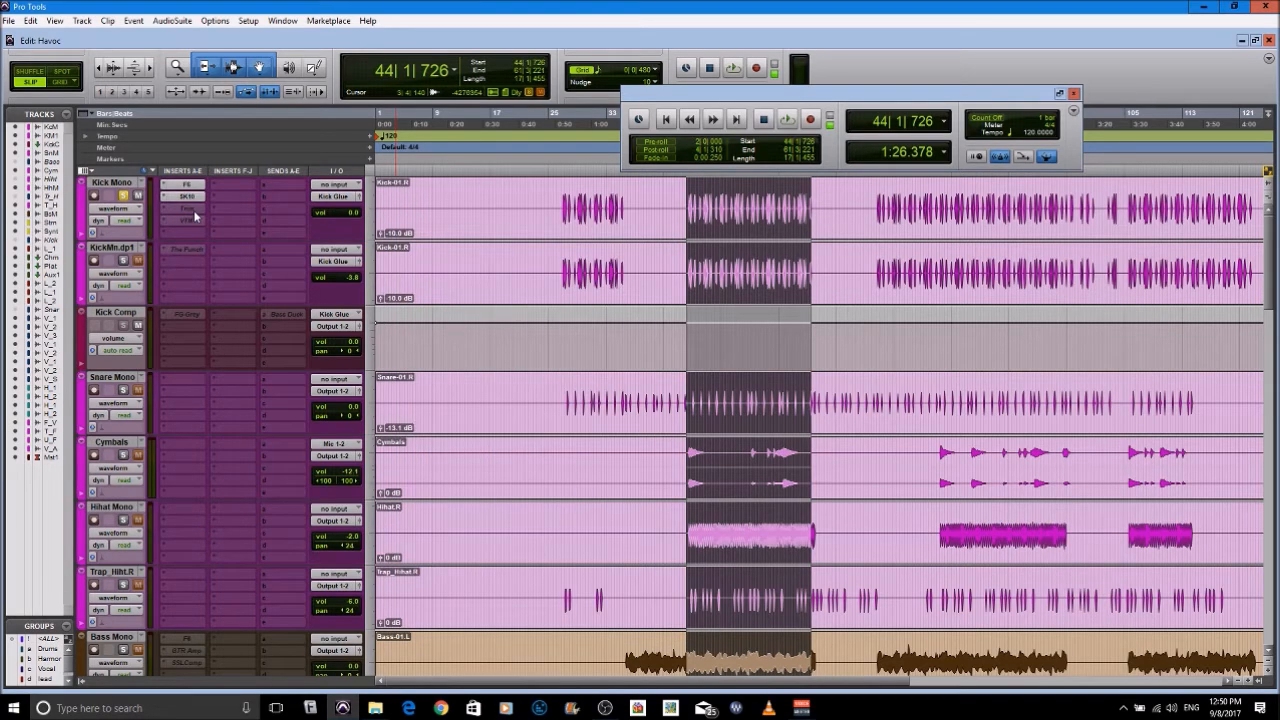
Make the Trim and VTM inserts on the Kick Mono track active
{"action": "right_click", "coordinate": [198, 218]}
{"action": "left_click", "coordinate": [210, 228]}
{"action": "right_click", "coordinate": [187, 222]}
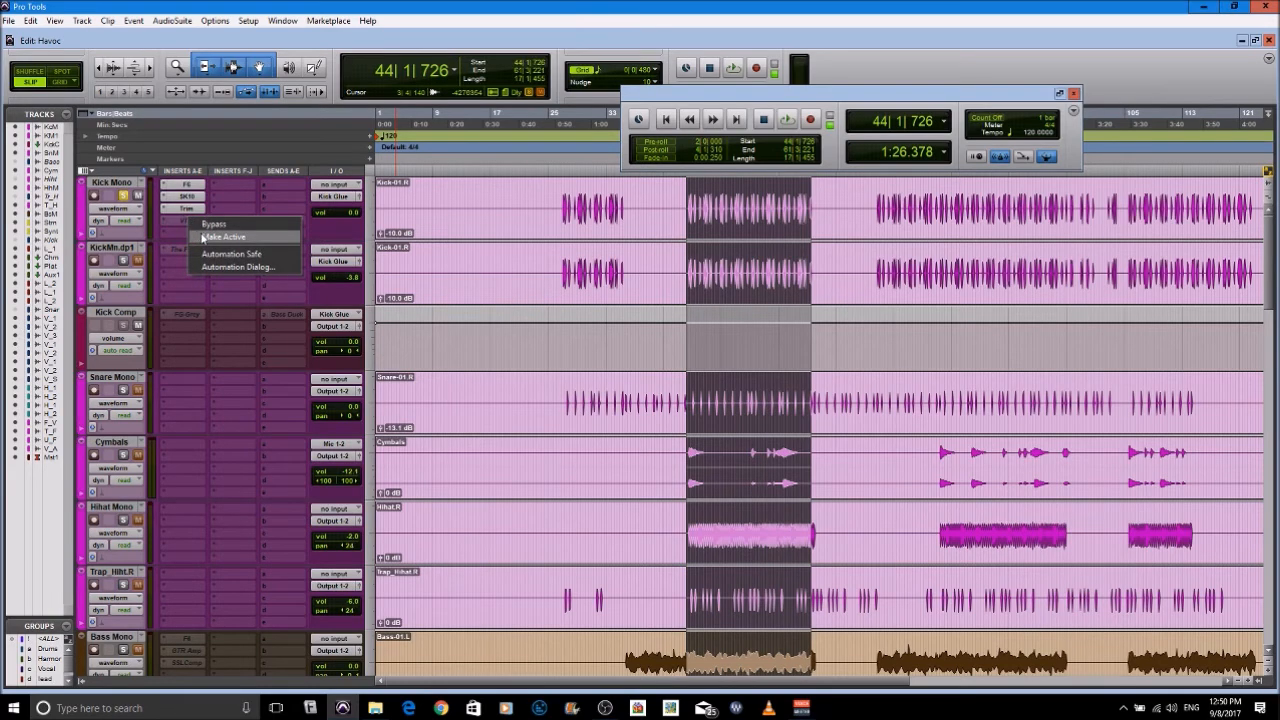
{"action": "left_click", "coordinate": [201, 237]}
Review the Virtual Tape Machines settings on Kick Mono and audition the selection with the whole insert chain active
{"action": "left_click", "coordinate": [187, 220]}
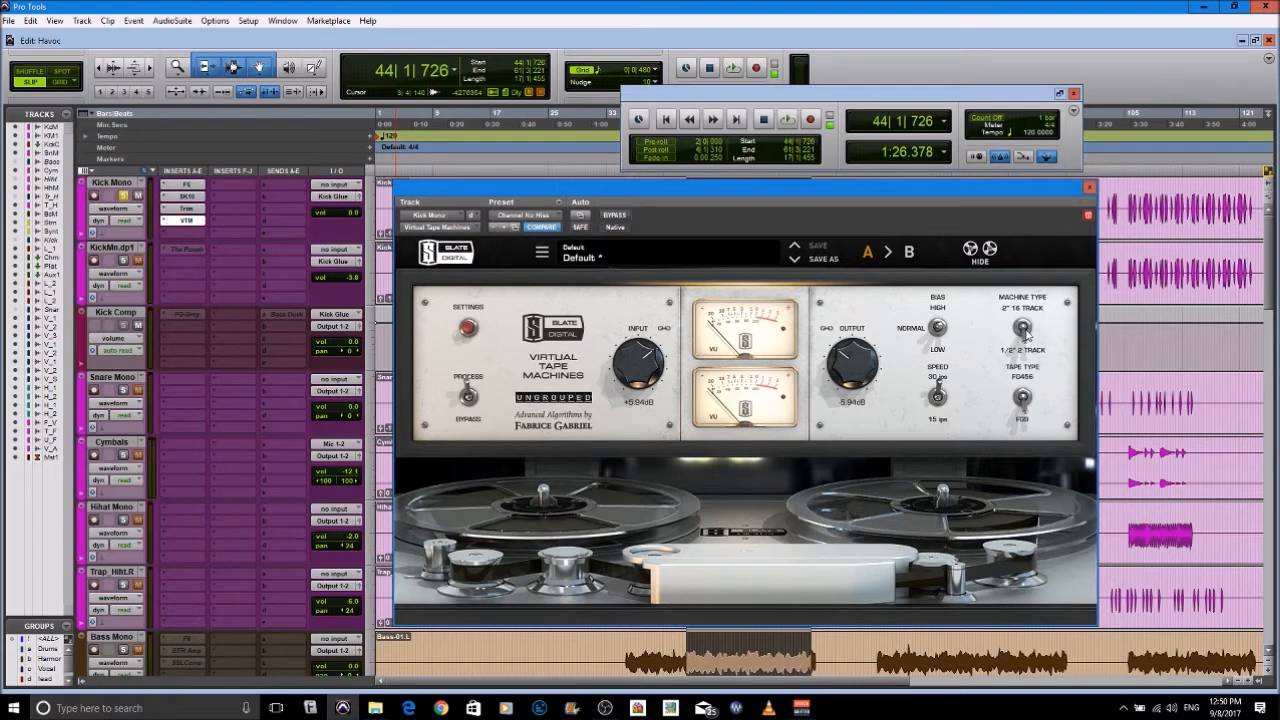
{"action": "left_click", "coordinate": [1089, 188]}
{"action": "left_click", "coordinate": [786, 119]}
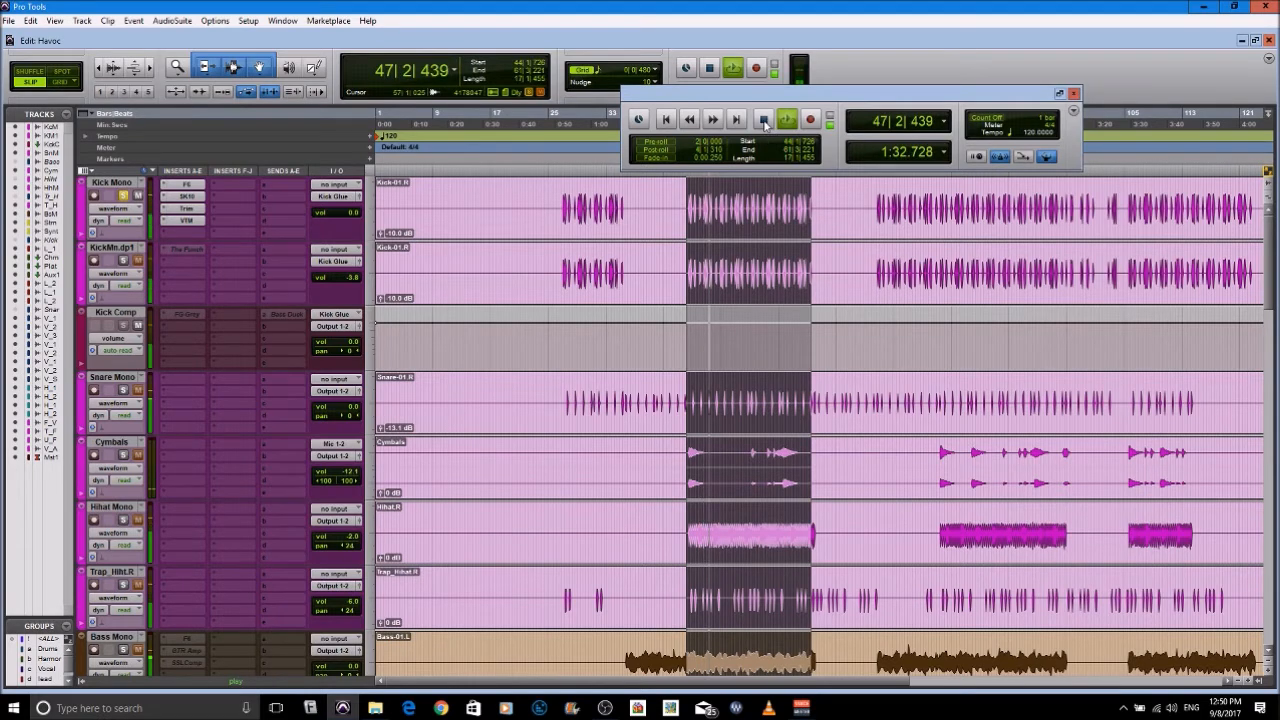
{"action": "left_click", "coordinate": [764, 120]}
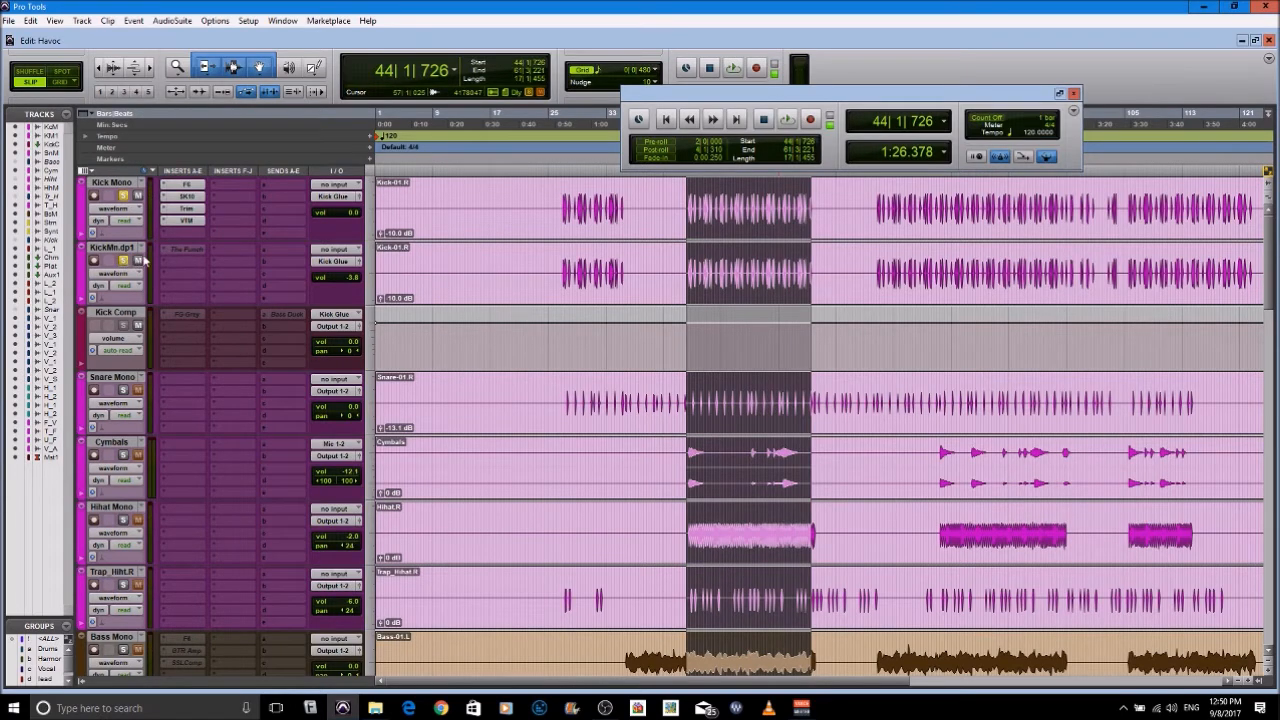
Make The Punch insert on KickMn.dp1 active and review its punch amount
{"action": "right_click", "coordinate": [192, 251]}
{"action": "left_click", "coordinate": [204, 266]}
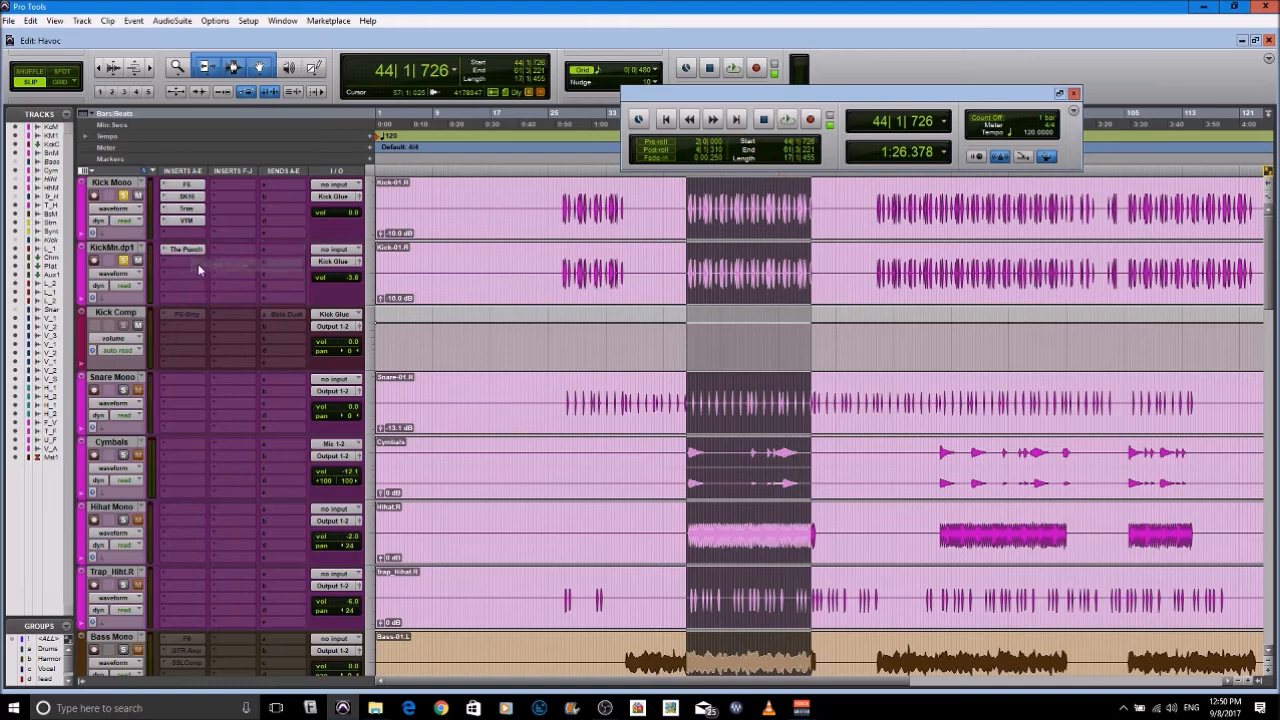
{"action": "left_click", "coordinate": [192, 257]}
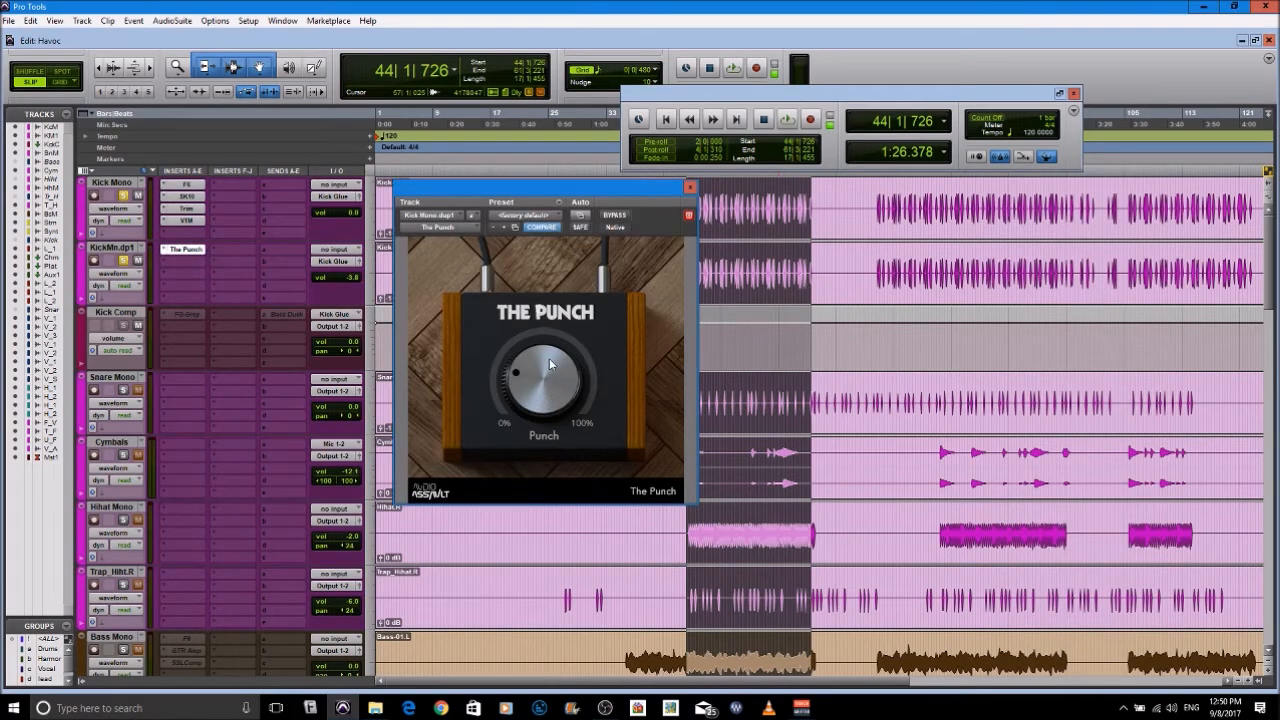
{"action": "left_click", "coordinate": [538, 389]}
{"action": "left_click", "coordinate": [689, 186]}
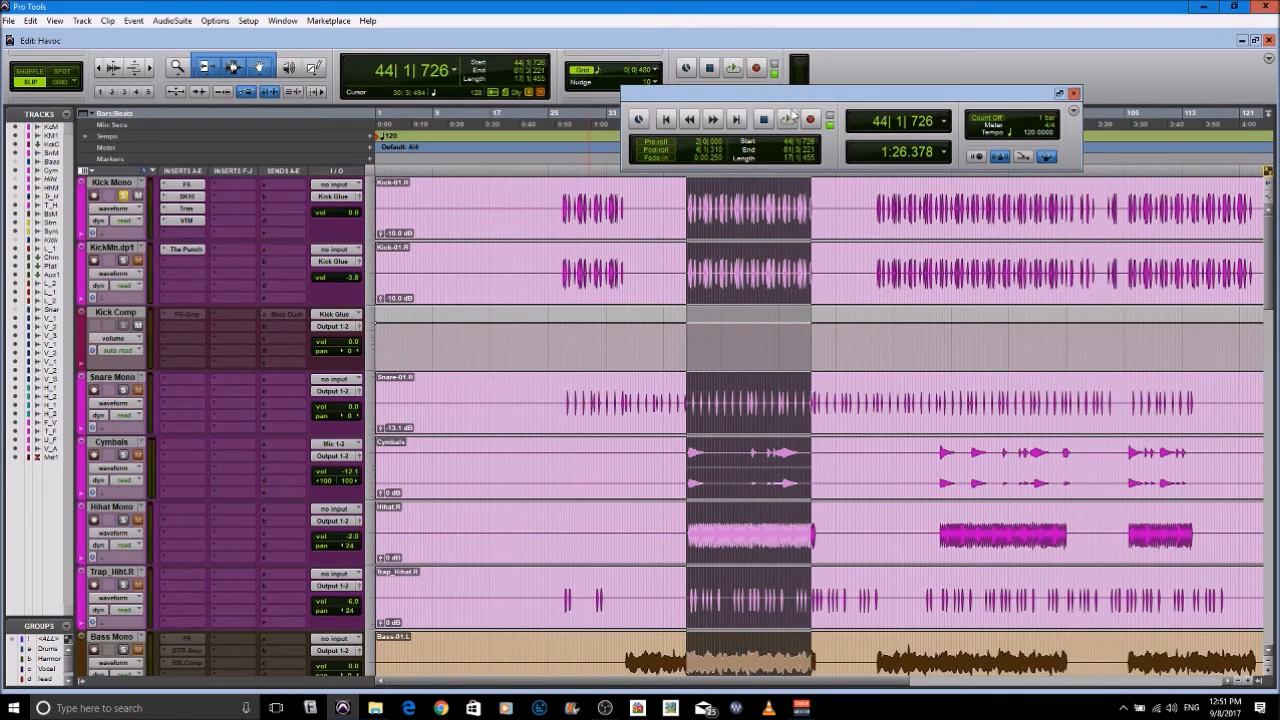
Audition the selected section twice with both kick tracks soloed
{"action": "left_click", "coordinate": [789, 118]}
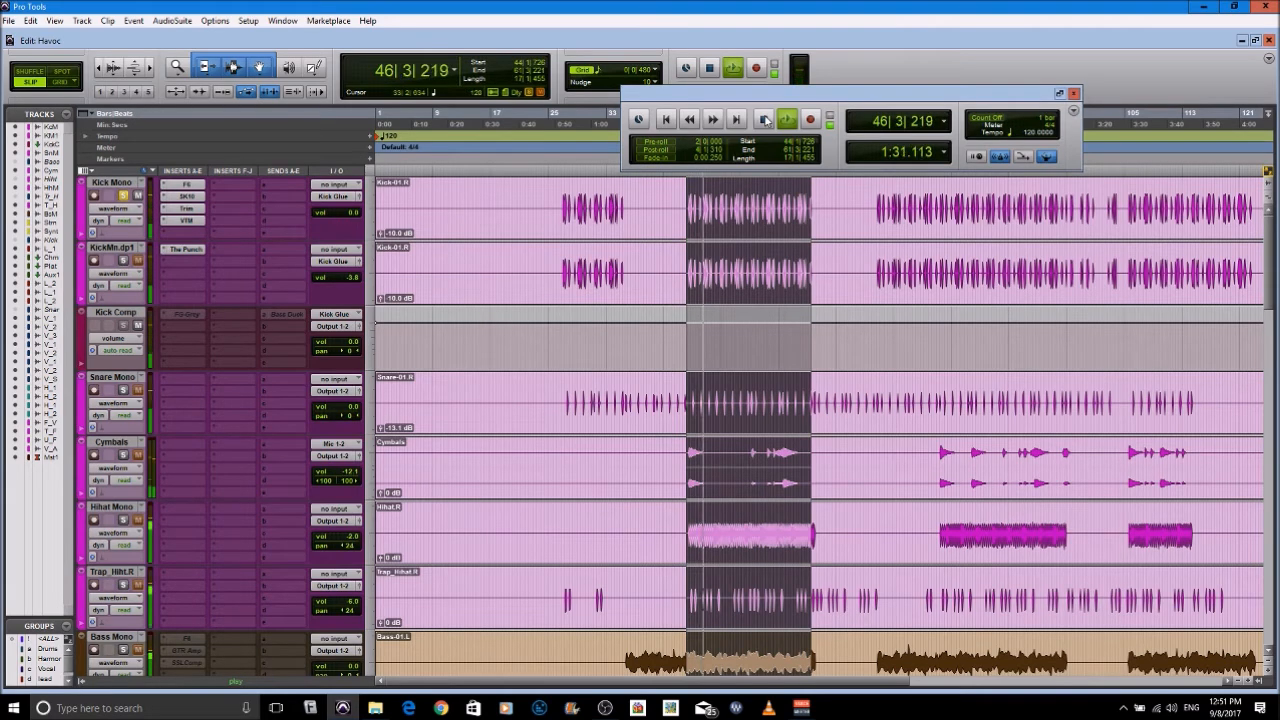
{"action": "left_click", "coordinate": [765, 119]}
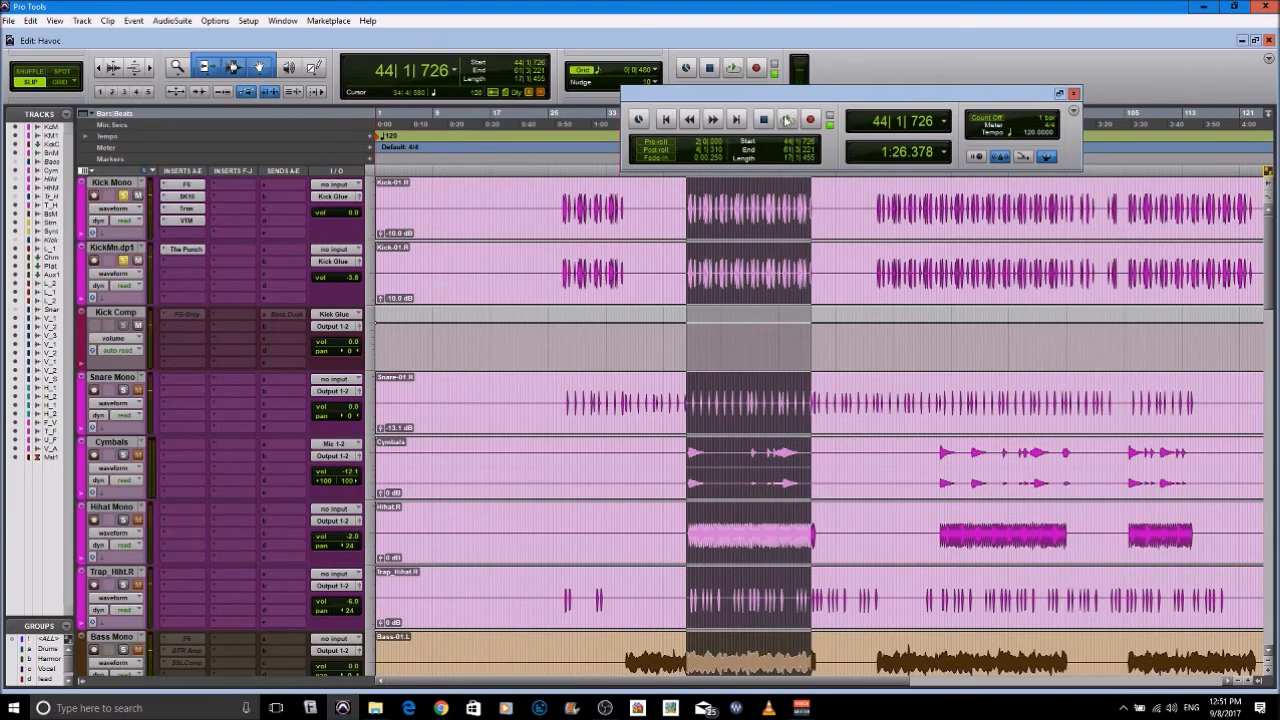
{"action": "left_click", "coordinate": [786, 120]}
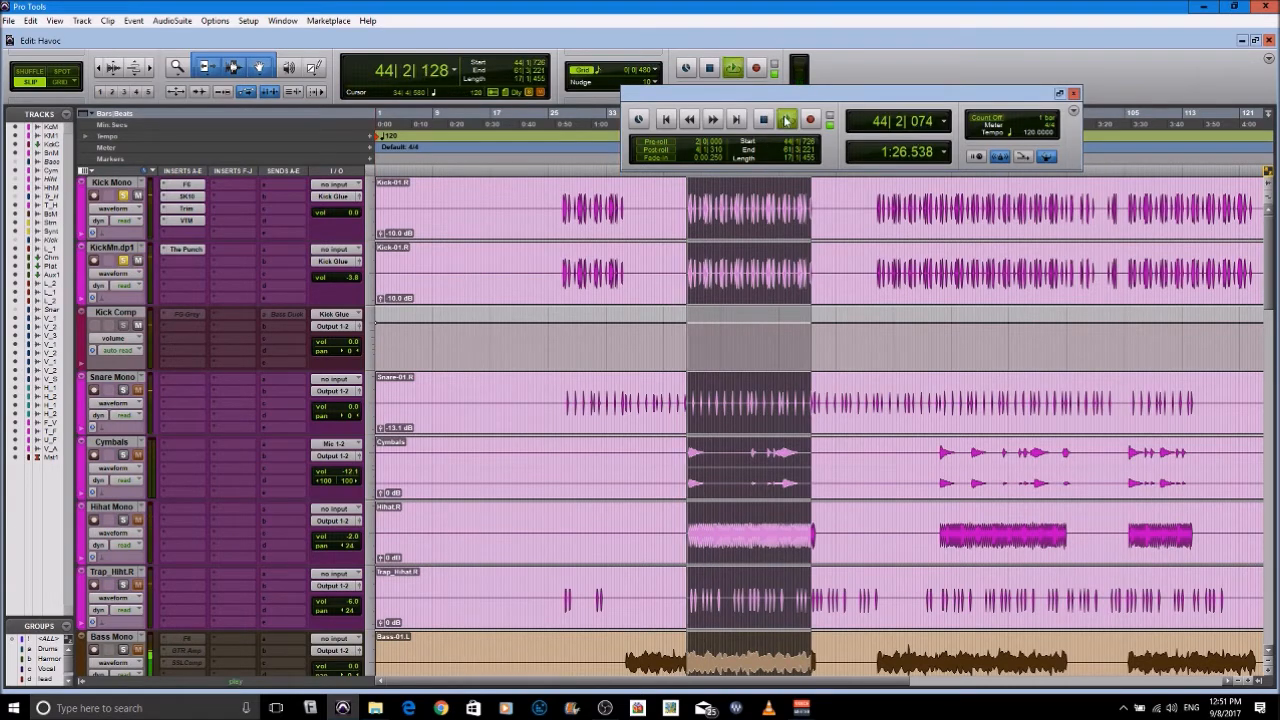
{"action": "left_click", "coordinate": [764, 120]}
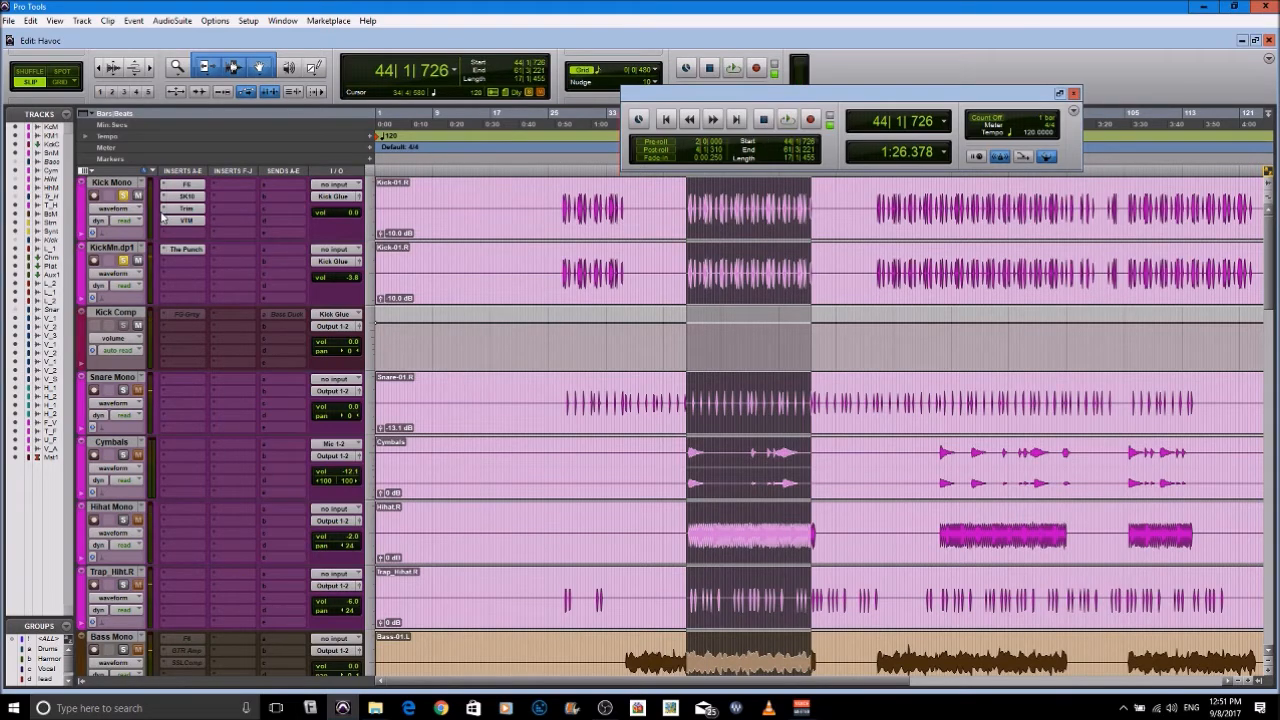
Make the FG-Grey insert on Kick Comp active and review its threshold, ratio and attack settings
{"action": "right_click", "coordinate": [188, 313]}
{"action": "left_click", "coordinate": [215, 331]}
{"action": "left_click", "coordinate": [188, 314]}
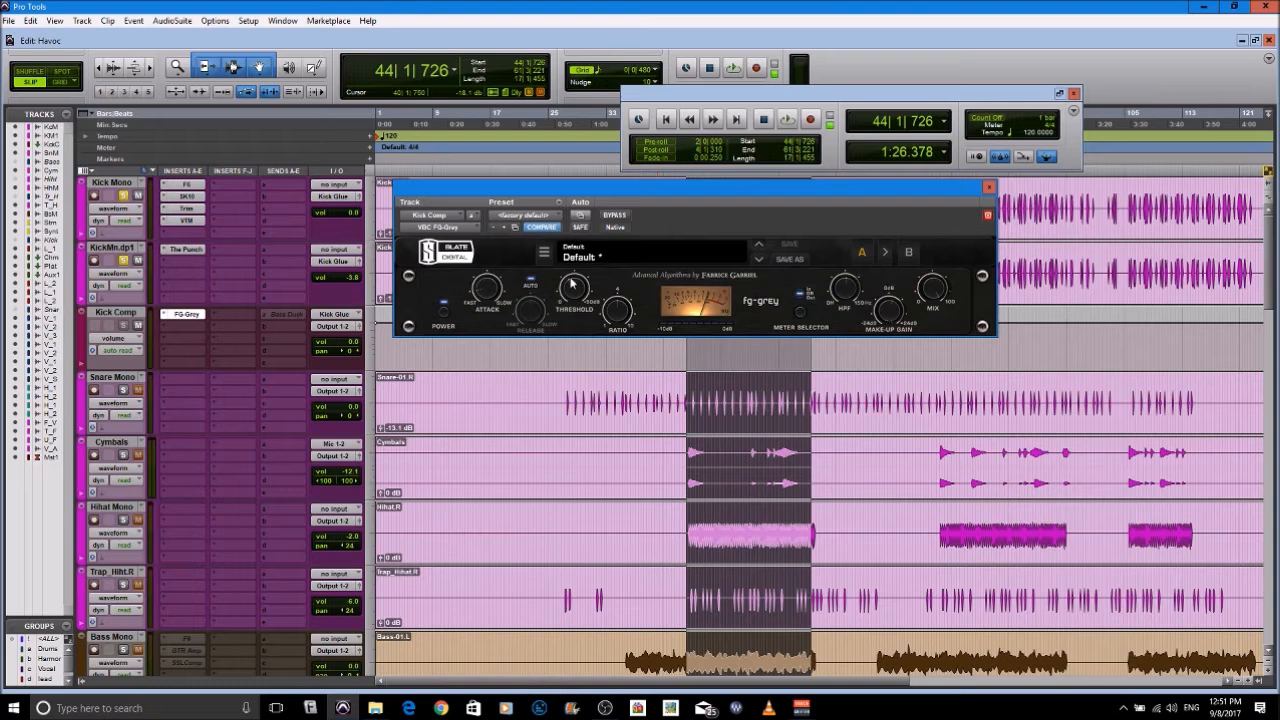
{"action": "mouse_move", "coordinate": [582, 294]}
{"action": "mouse_move", "coordinate": [622, 320]}
{"action": "mouse_move", "coordinate": [490, 292]}
Audition the selected section through the FG-Grey compressor on Kick Comp and close the plugin
{"action": "left_click", "coordinate": [788, 121]}
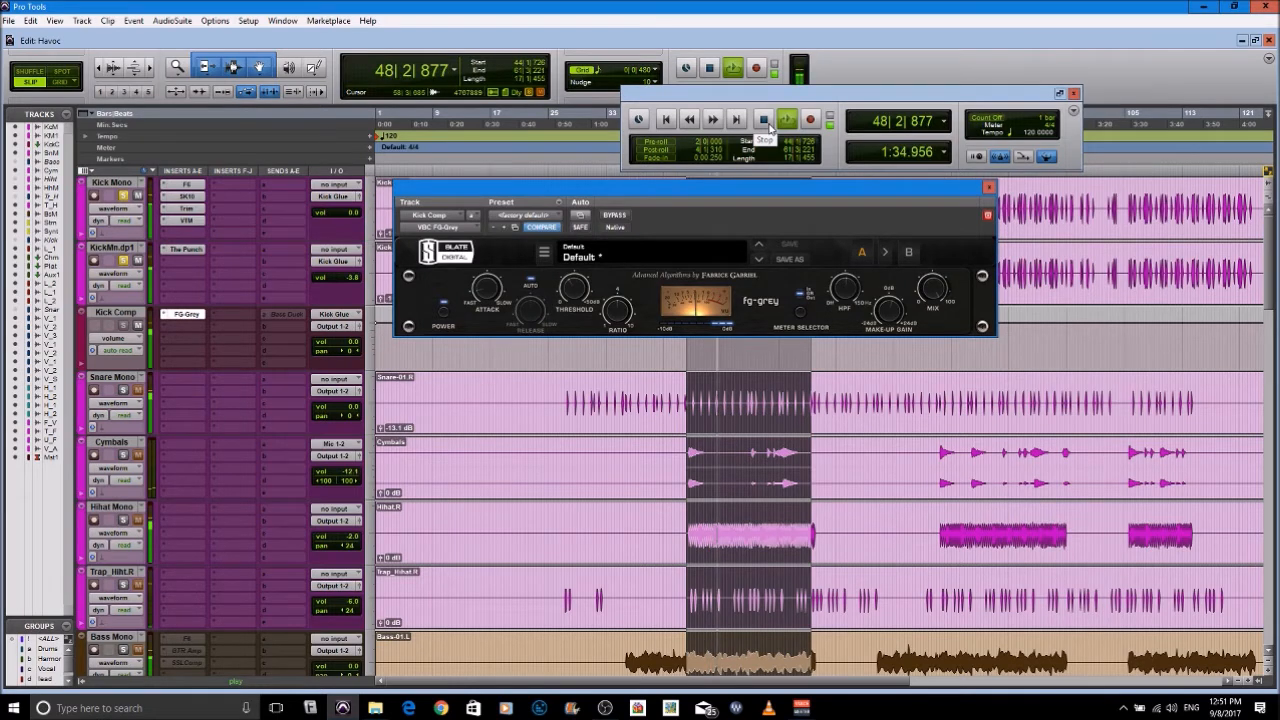
{"action": "left_click", "coordinate": [765, 121]}
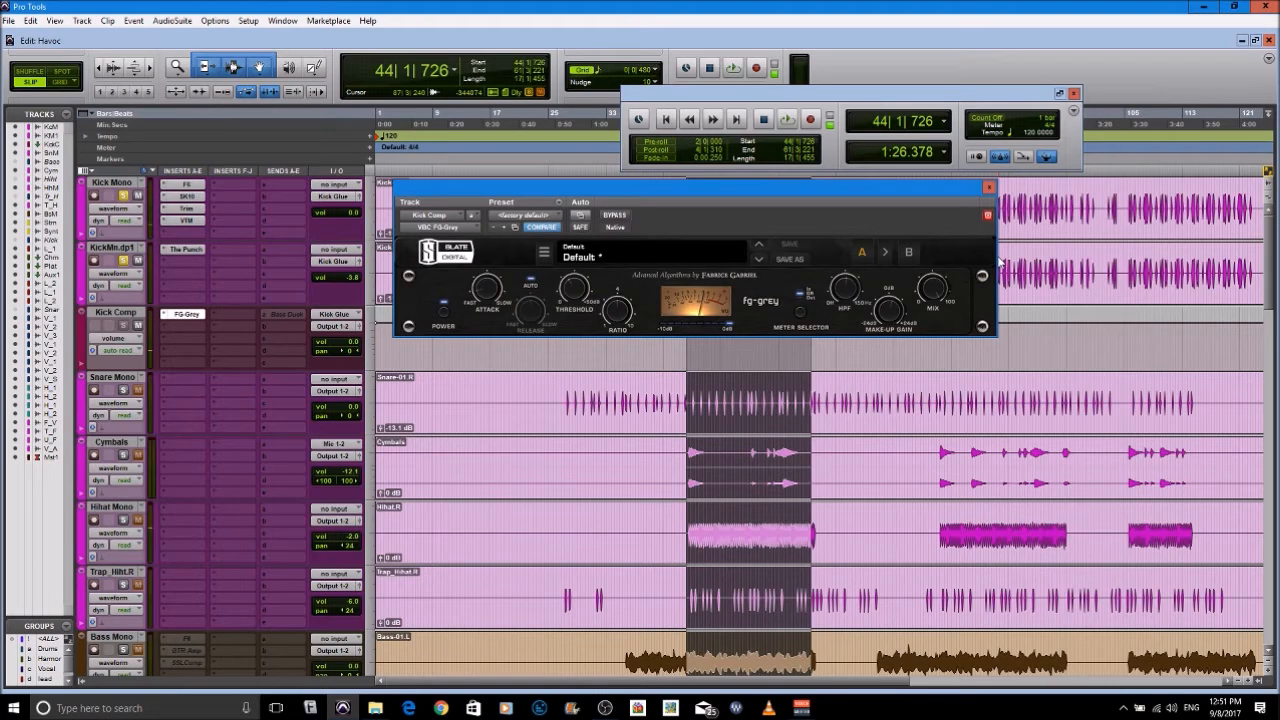
{"action": "left_click", "coordinate": [988, 187]}
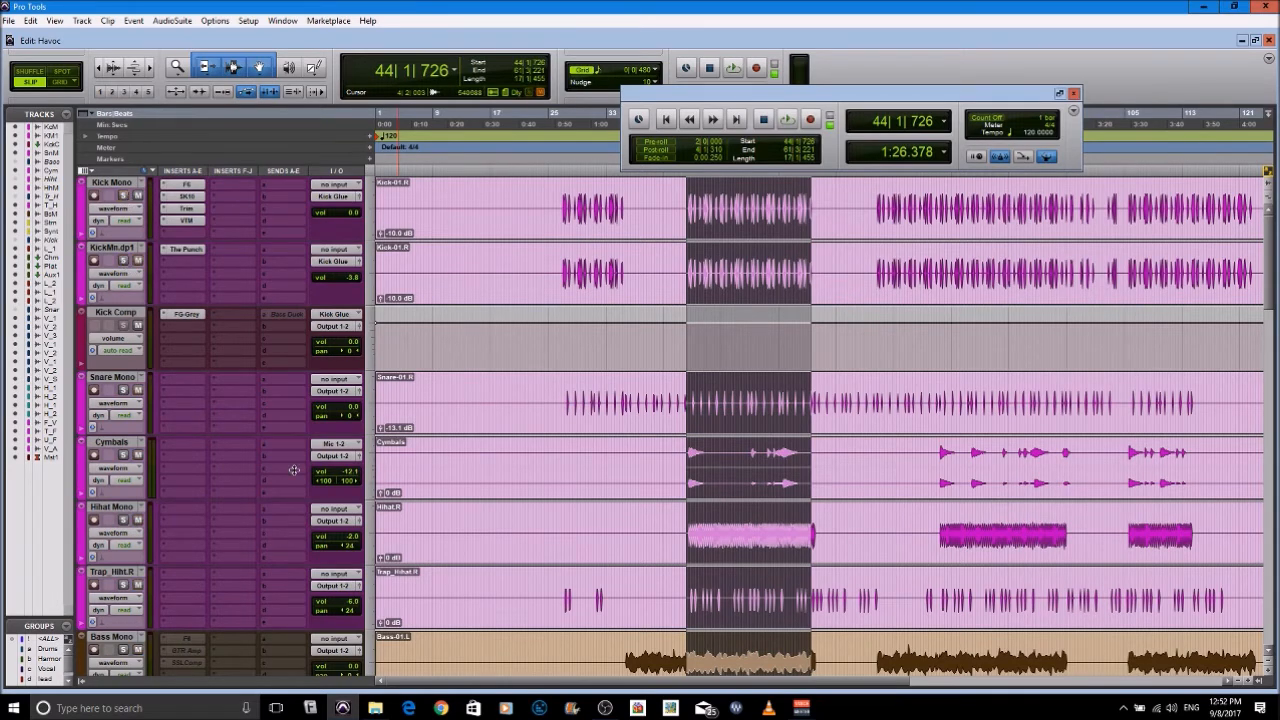
Solo the Bass Mono track and audition it over the selected section
{"action": "scroll", "coordinate": [294, 470], "scroll_direction": "down", "scroll_amount": 3}
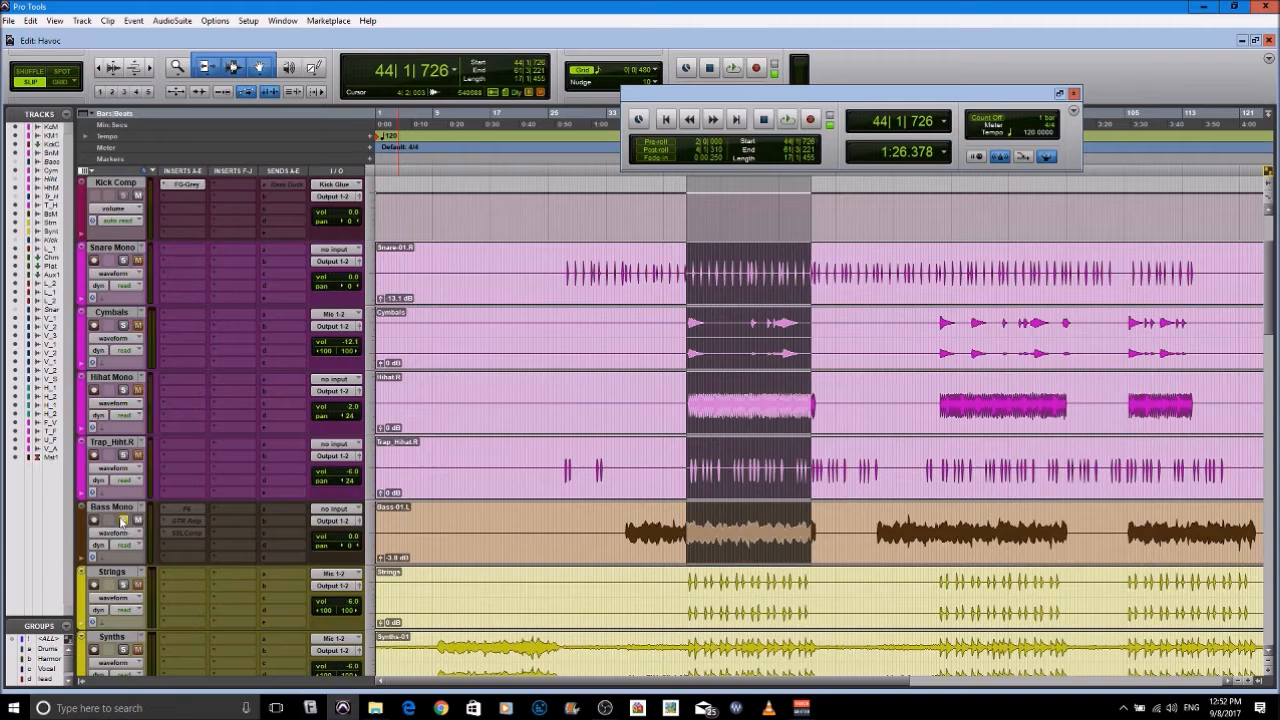
{"action": "left_click", "coordinate": [788, 120]}
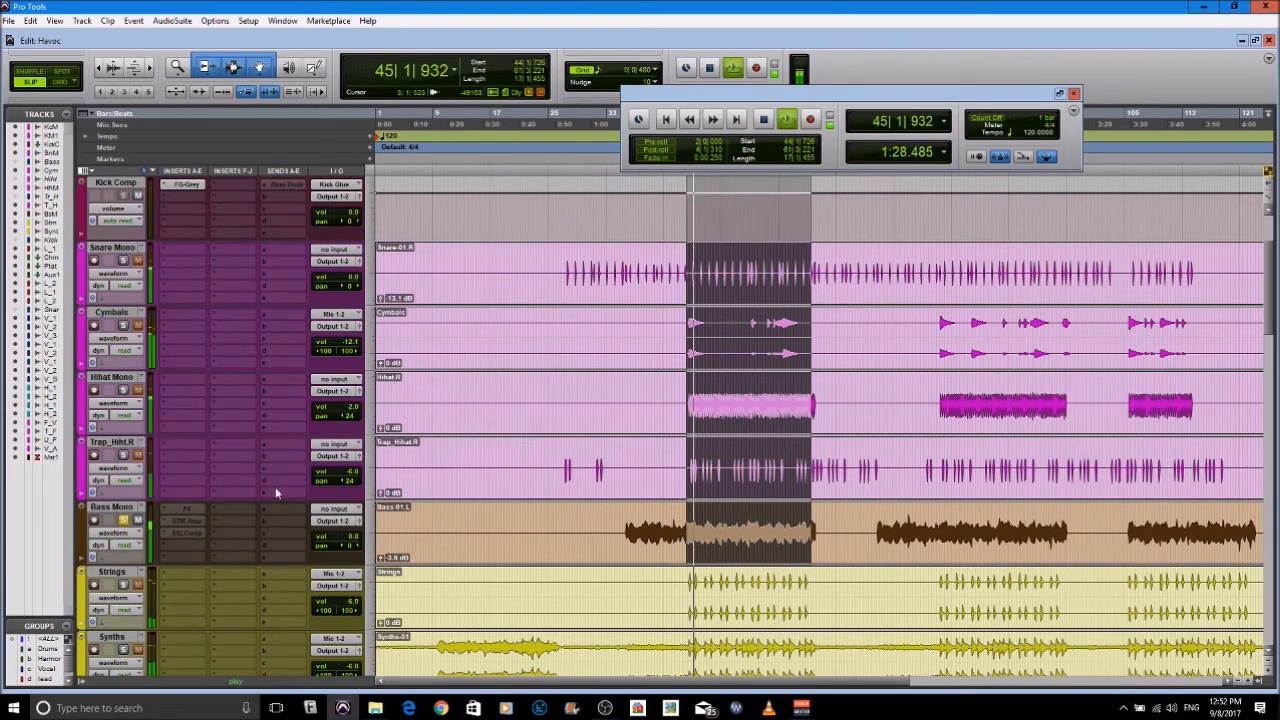
{"action": "left_click", "coordinate": [763, 120]}
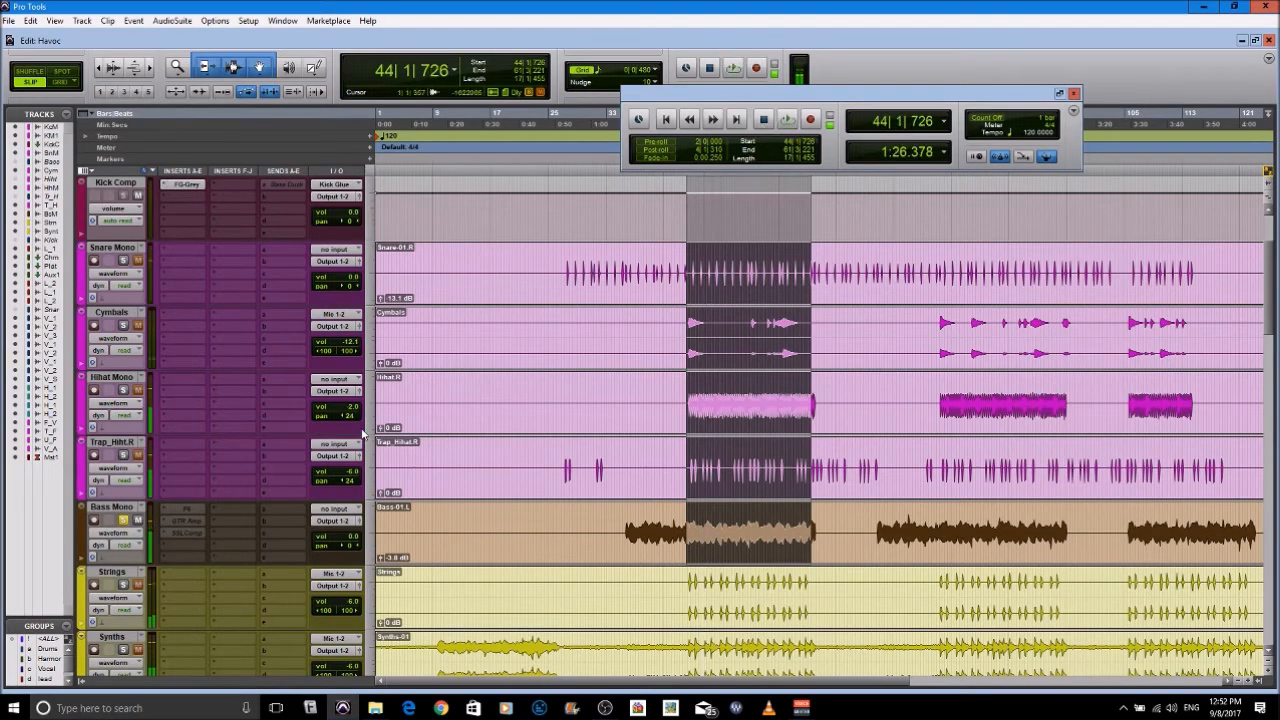
Make the F6 insert on Bass Mono active and open its equalizer window
{"action": "right_click", "coordinate": [193, 516]}
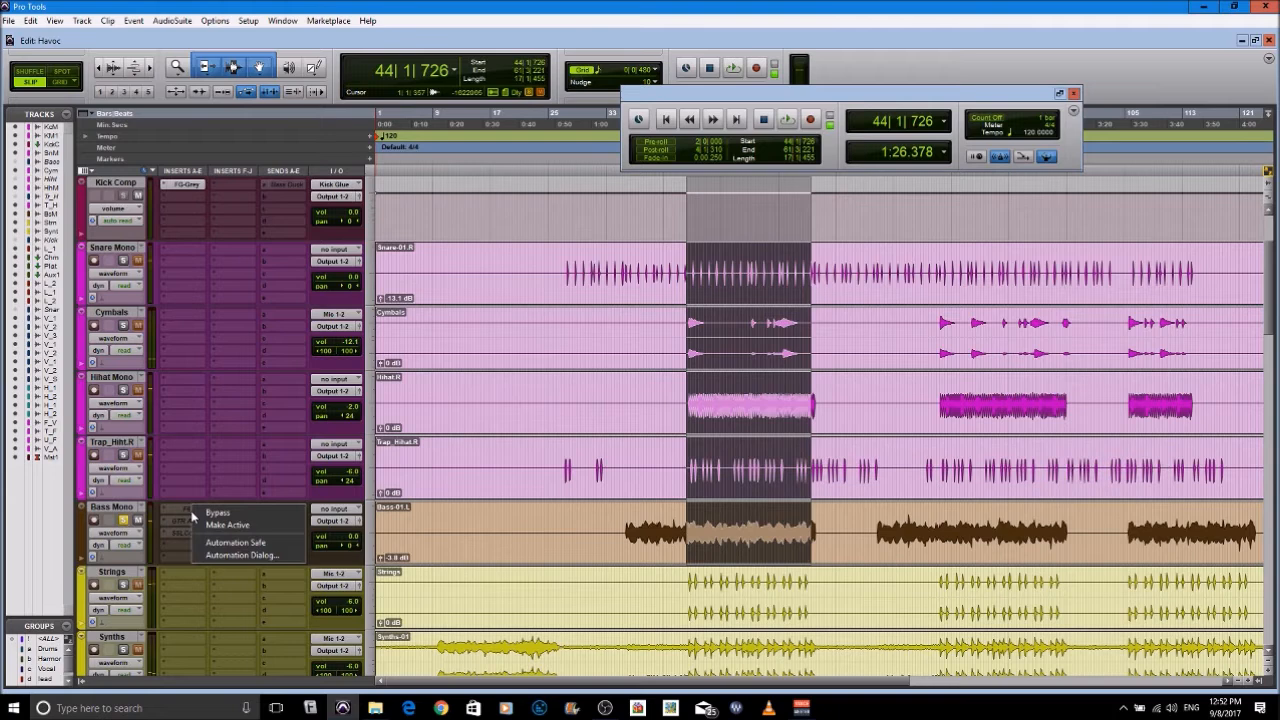
{"action": "left_click", "coordinate": [184, 512]}
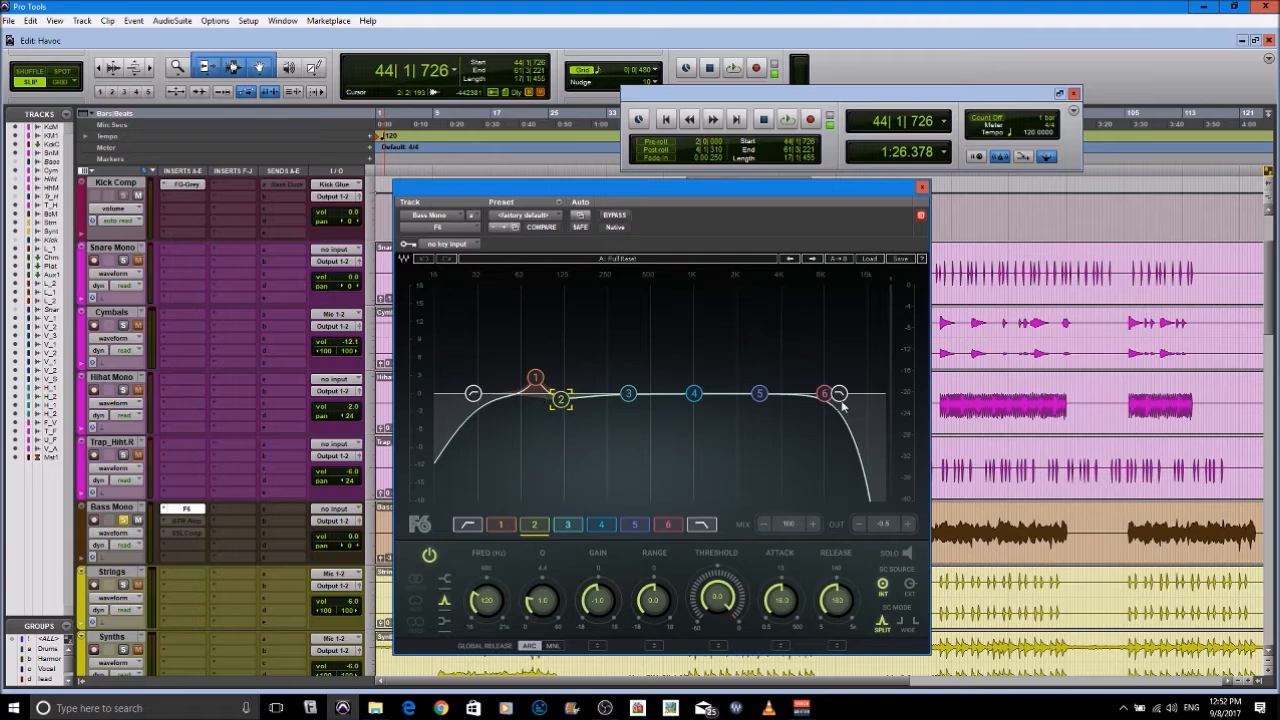
Inspect the high-pass and low-pass filters in the F6 on Bass Mono and close the equalizer
{"action": "left_click", "coordinate": [474, 394]}
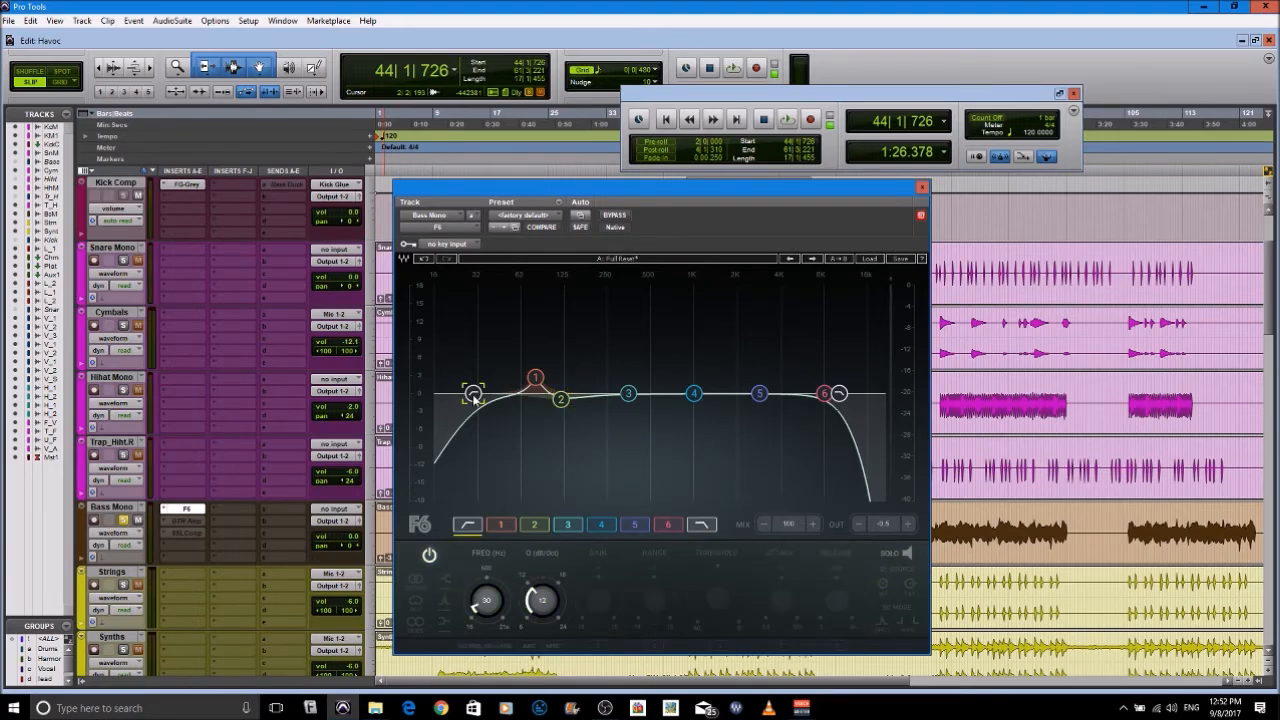
{"action": "left_click", "coordinate": [839, 394]}
{"action": "left_click", "coordinate": [921, 187]}
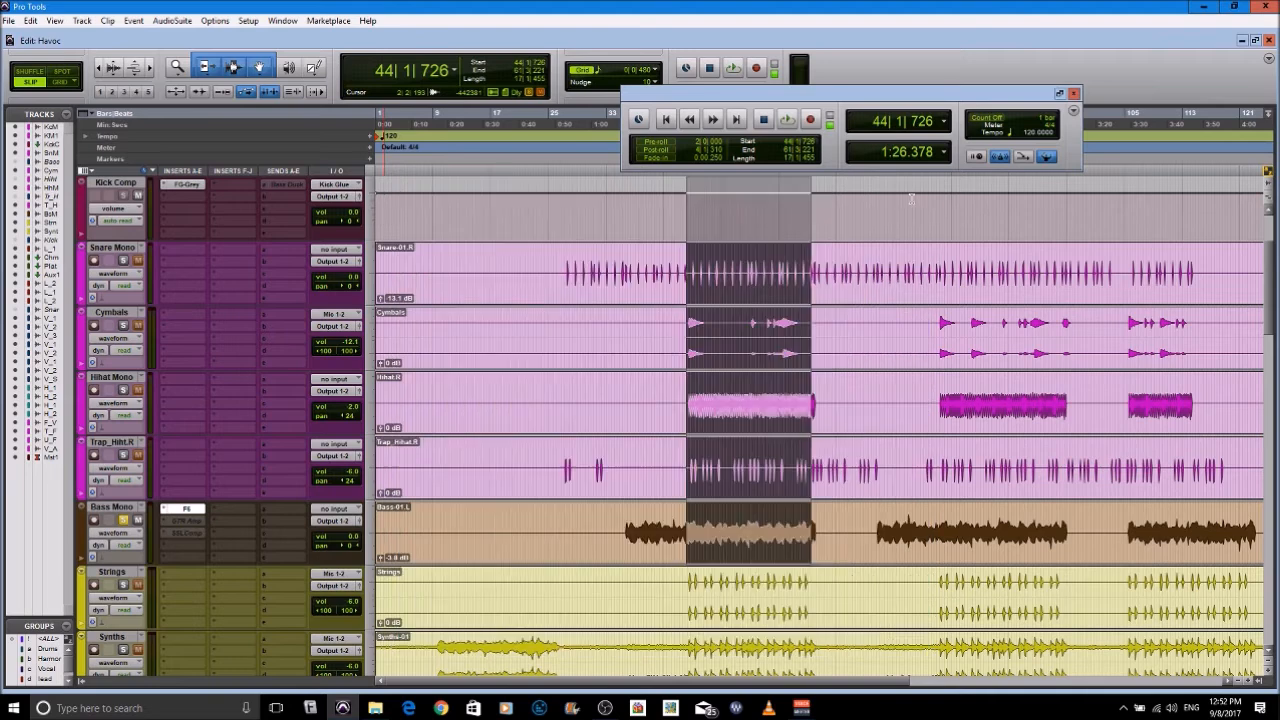
Make the GTR Amp insert on Bass Mono active and open its plugin window
{"action": "right_click", "coordinate": [198, 521]}
{"action": "left_click", "coordinate": [213, 541]}
{"action": "left_click", "coordinate": [196, 522]}
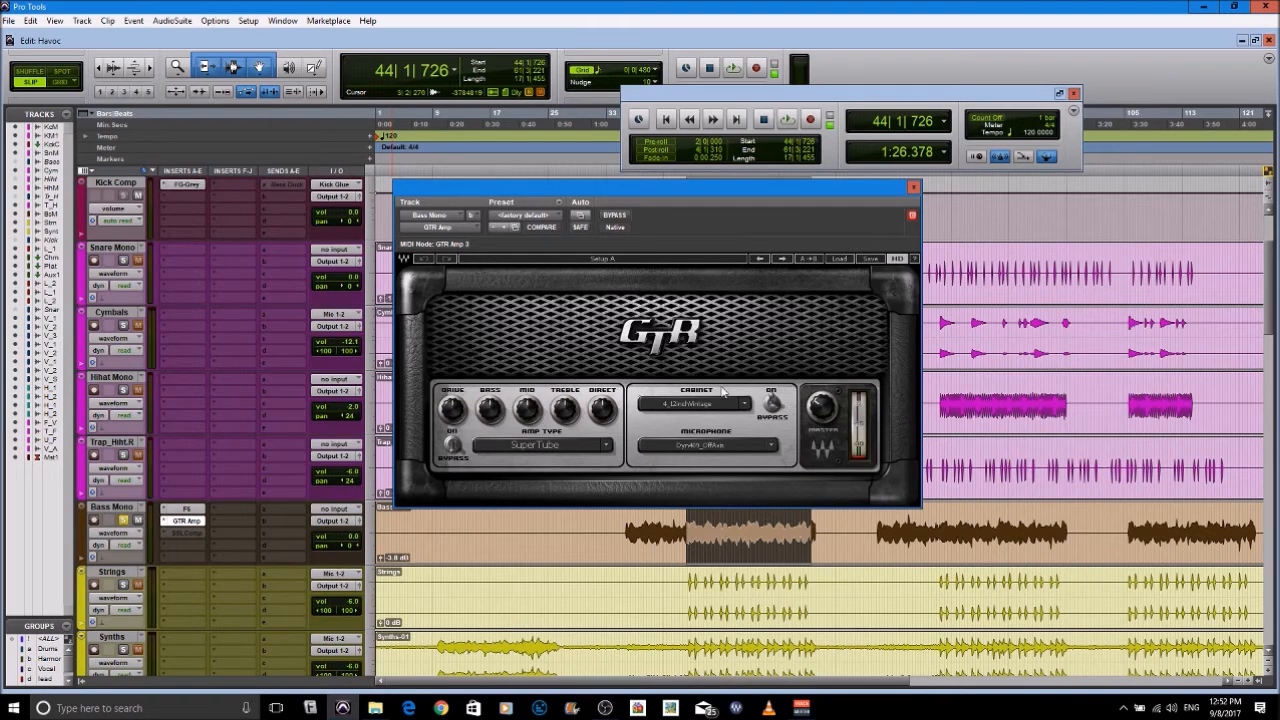
Audition the selected section with GTR Amp bypassed and with it engaged on Bass Mono, and close the plugin
{"action": "left_click", "coordinate": [611, 218]}
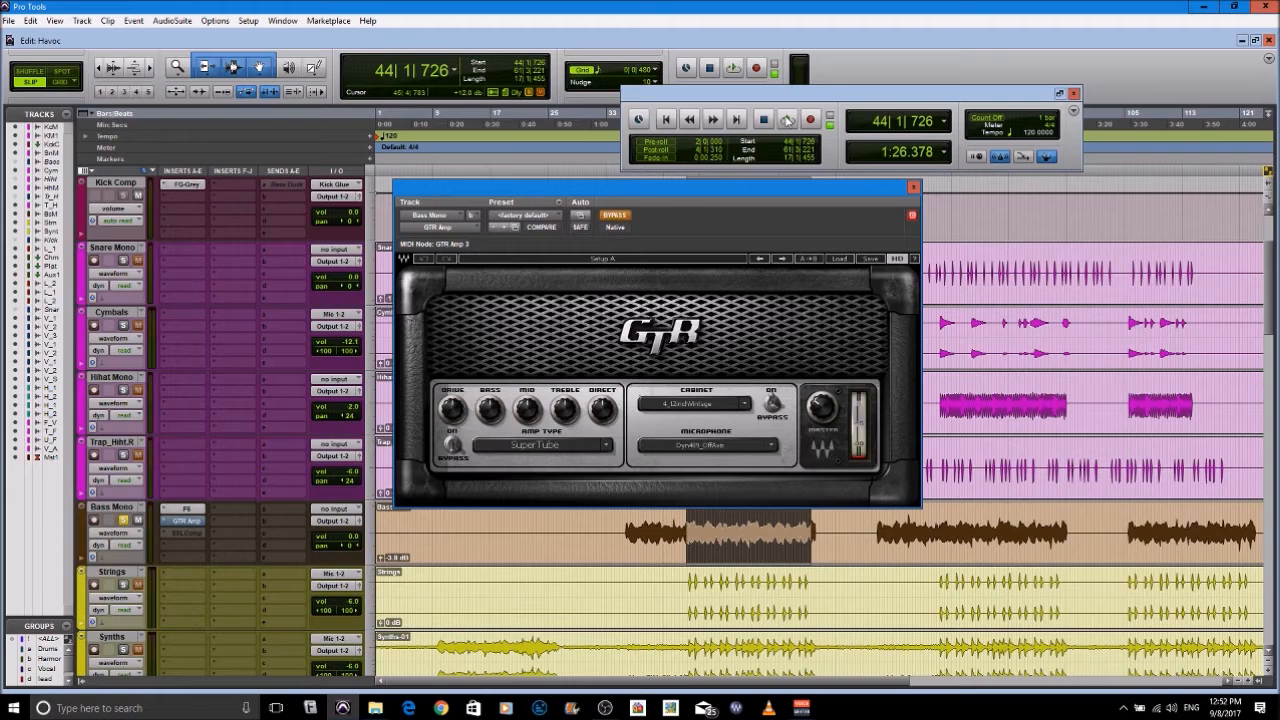
{"action": "left_click", "coordinate": [787, 120]}
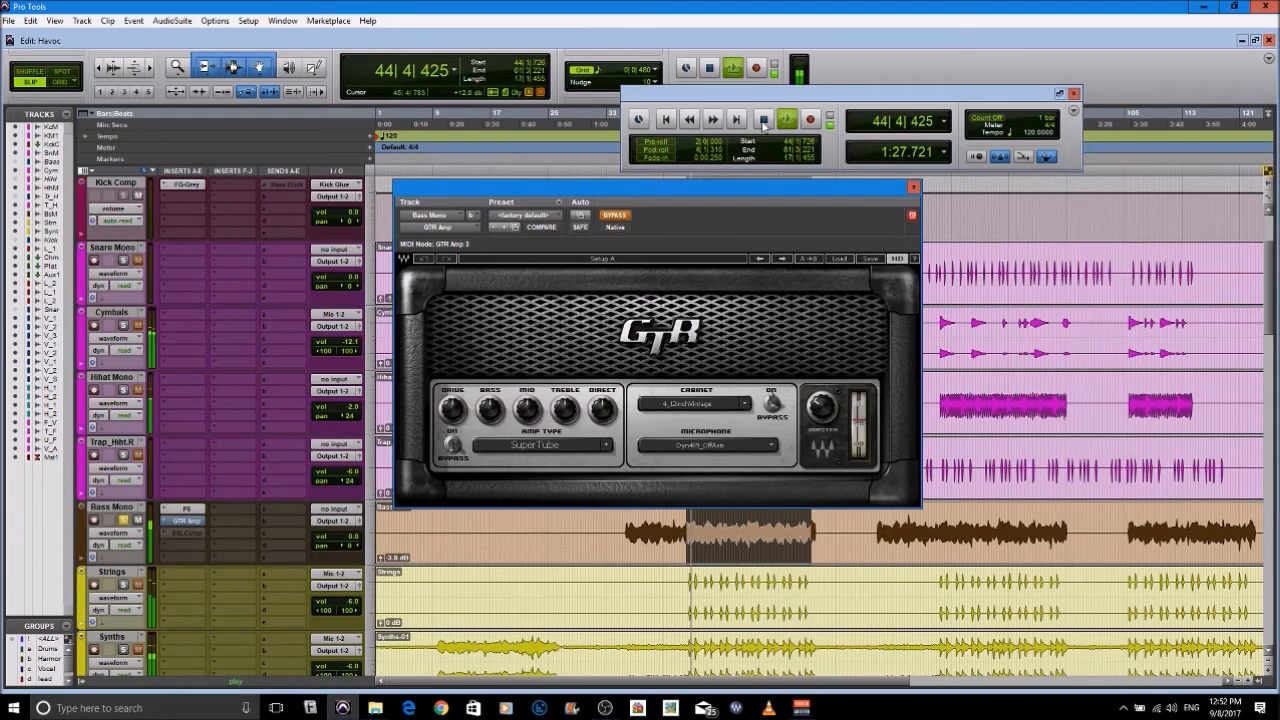
{"action": "left_click", "coordinate": [764, 121]}
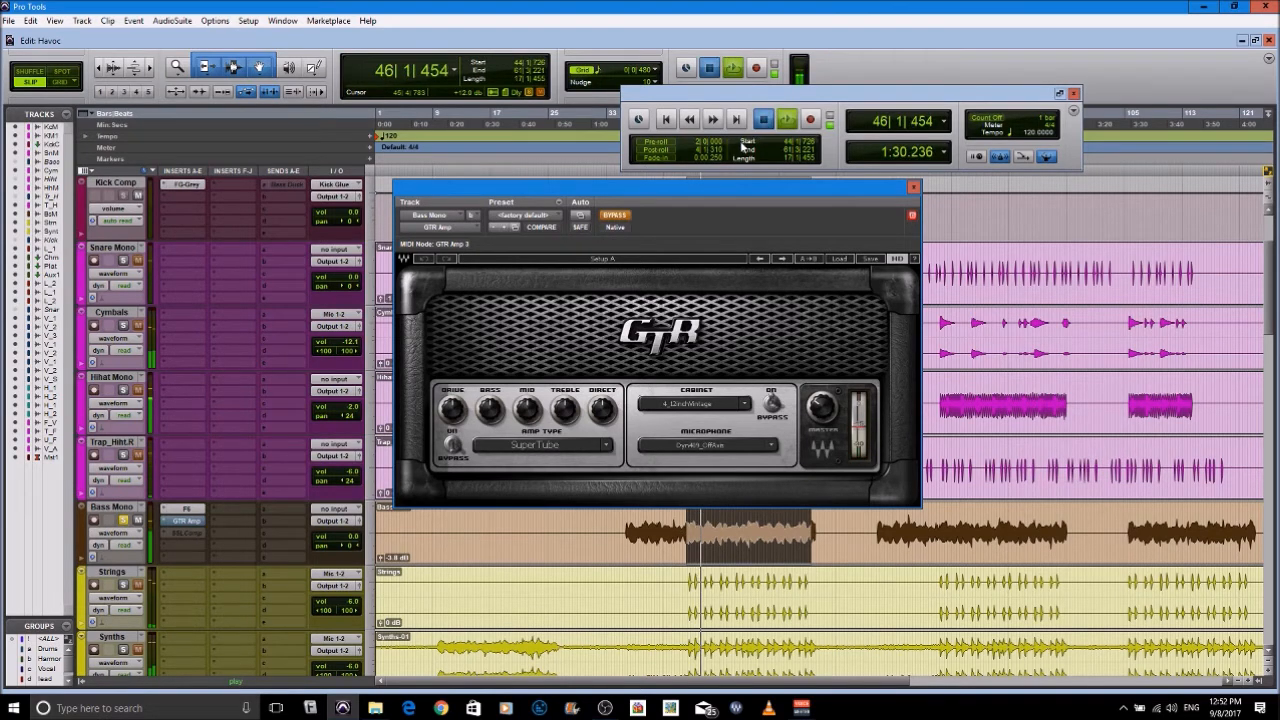
{"action": "left_click", "coordinate": [786, 120]}
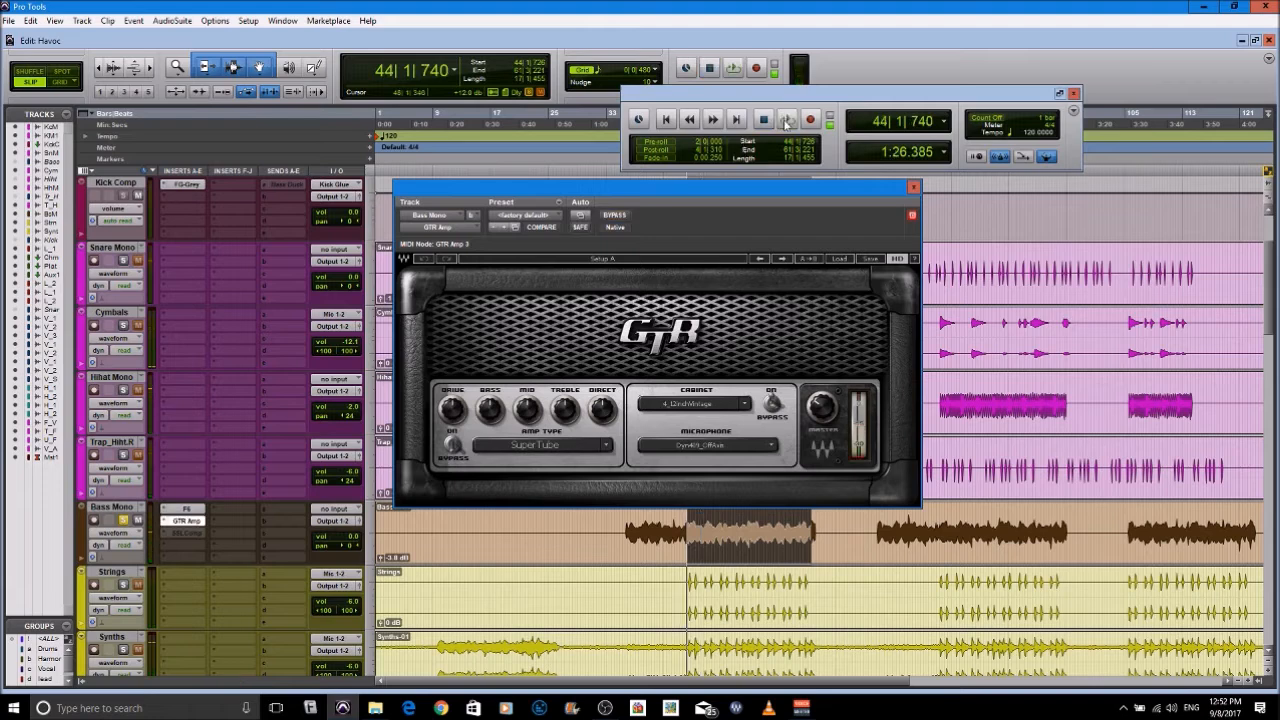
{"action": "left_click", "coordinate": [786, 121]}
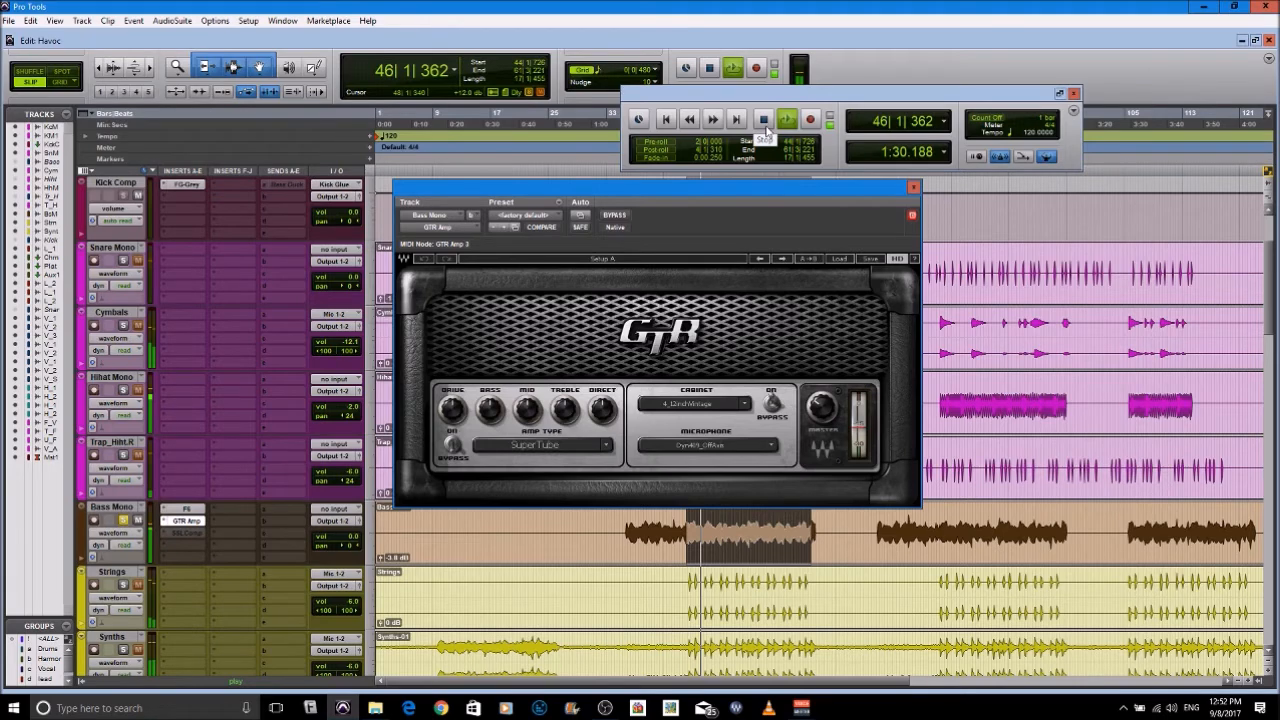
{"action": "left_click", "coordinate": [765, 124]}
{"action": "left_click", "coordinate": [913, 187]}
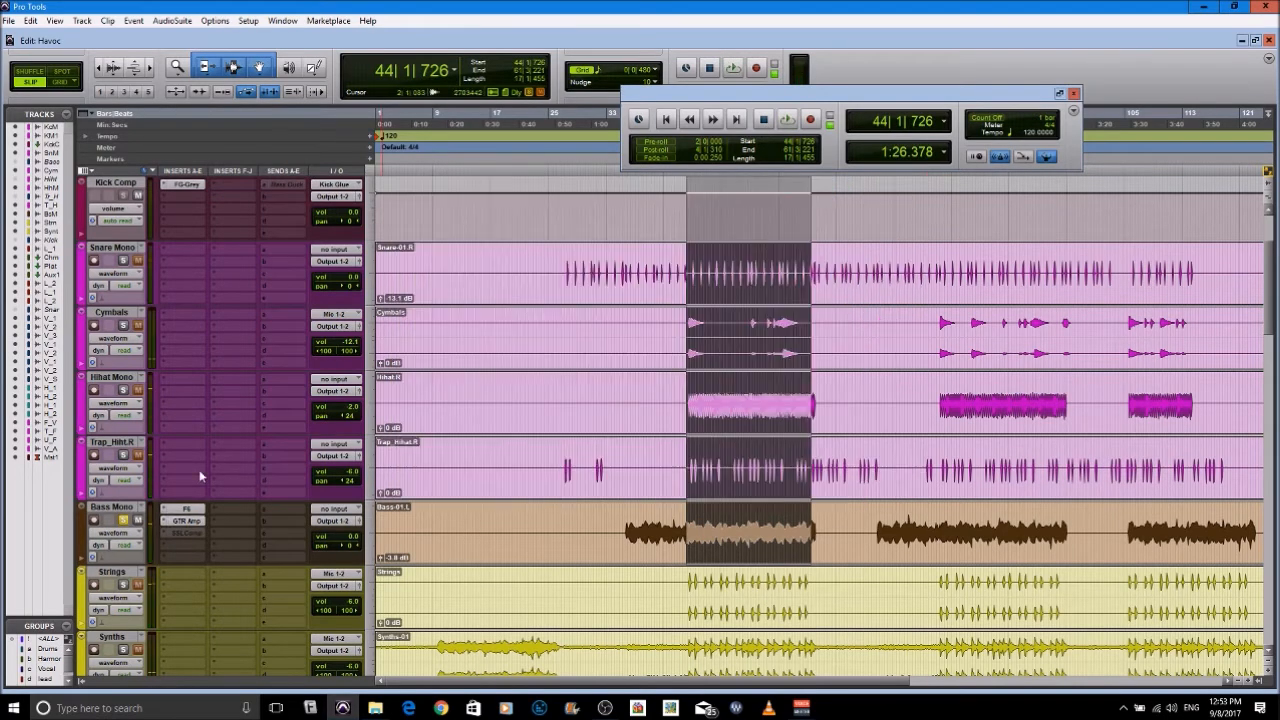
Open the F6 on Kick Mono, inspect bands 2 and 1, and close the equalizer
{"action": "scroll", "coordinate": [200, 477], "scroll_direction": "up", "scroll_amount": 2}
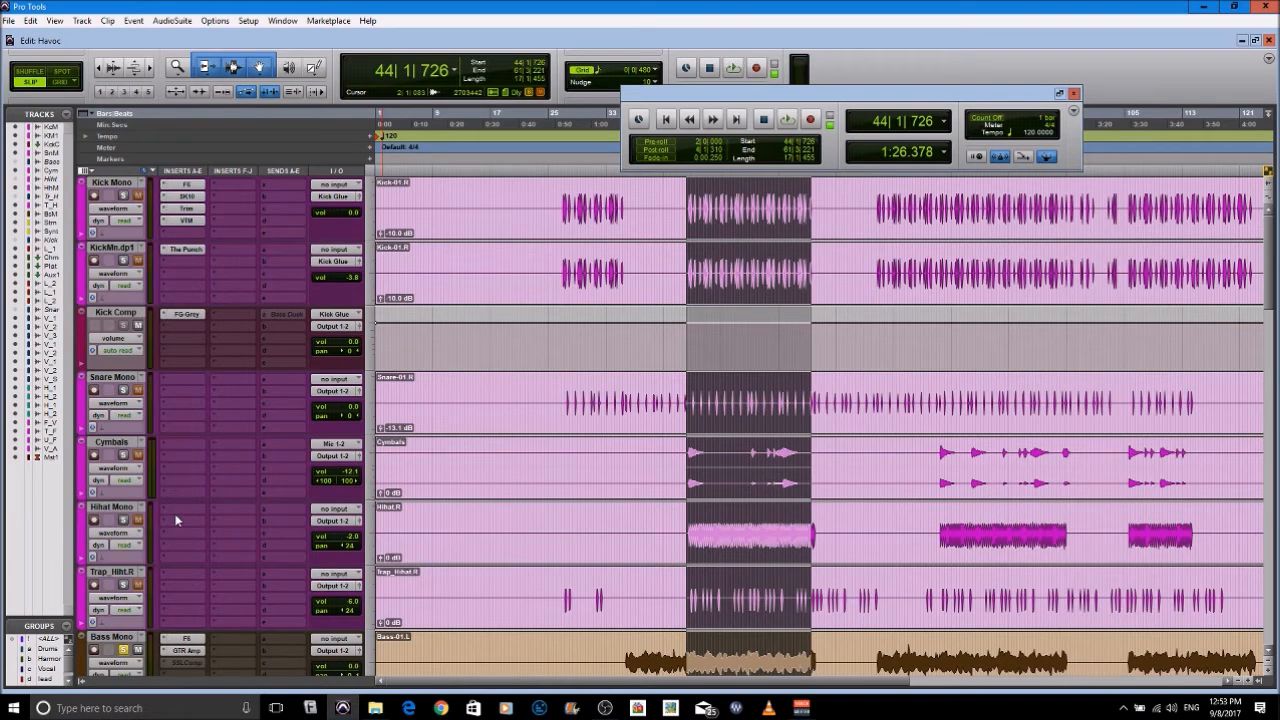
{"action": "left_click", "coordinate": [185, 185]}
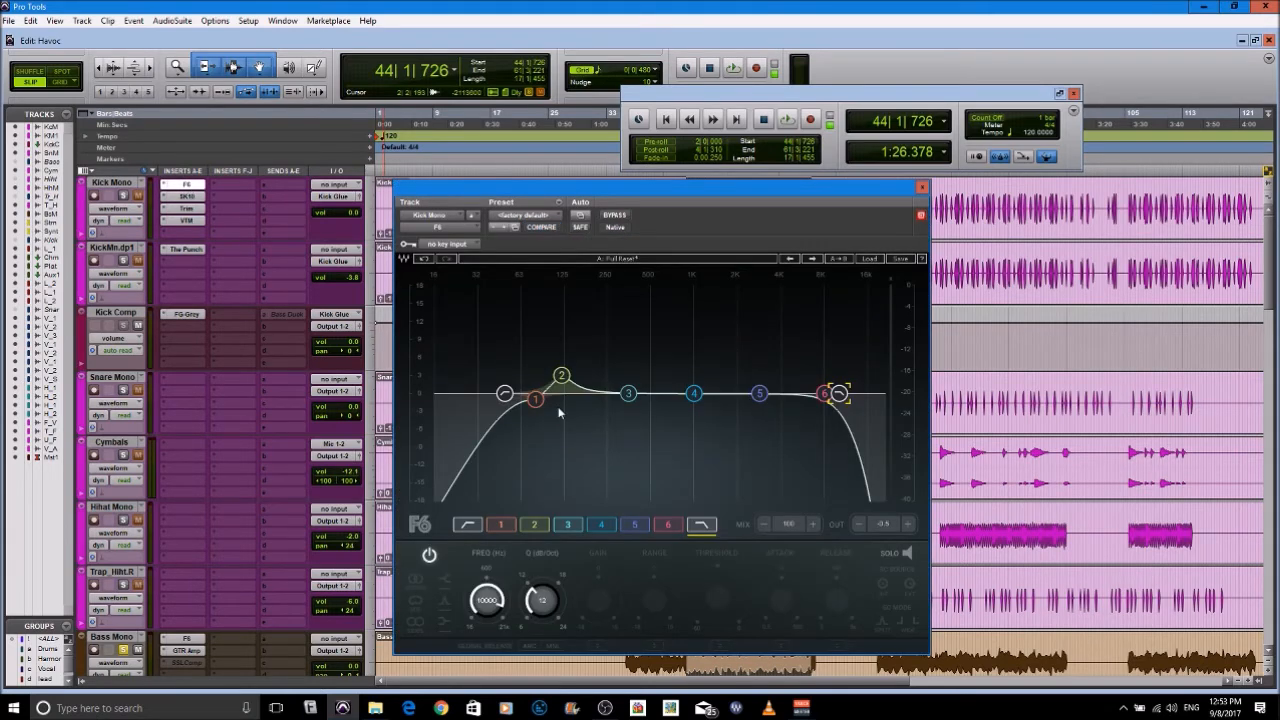
{"action": "left_click", "coordinate": [561, 376]}
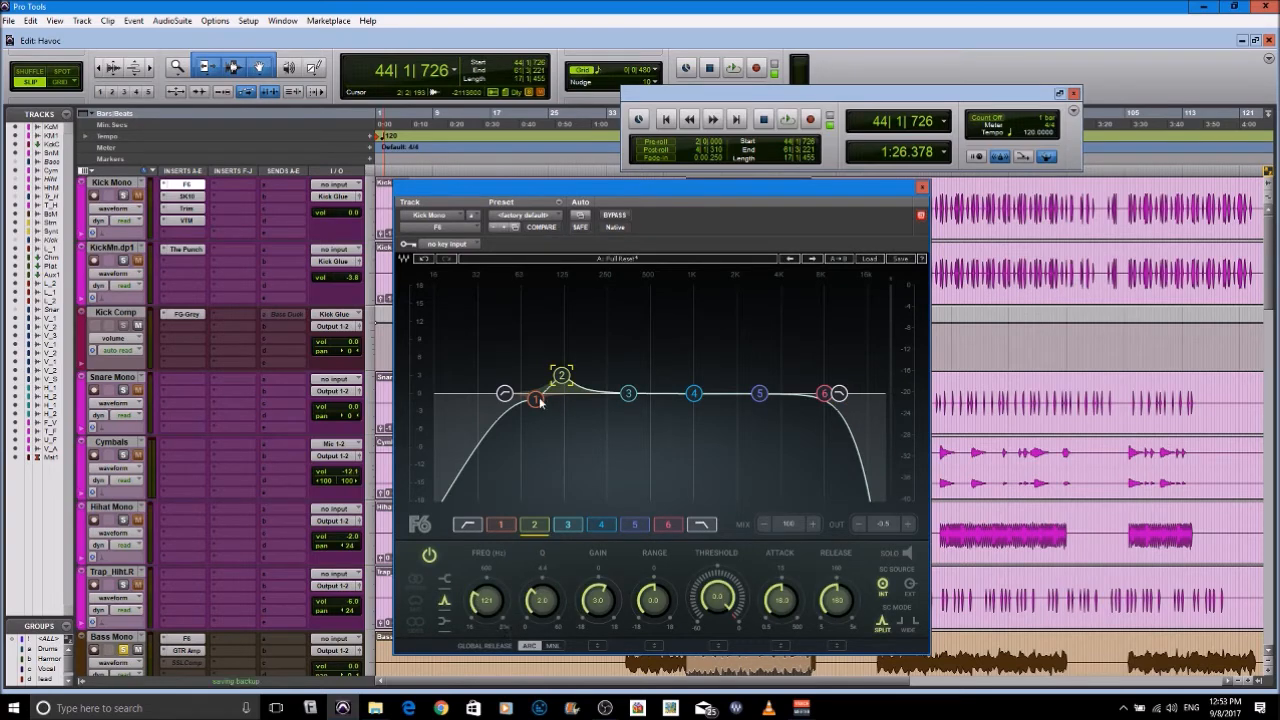
{"action": "left_click", "coordinate": [537, 400]}
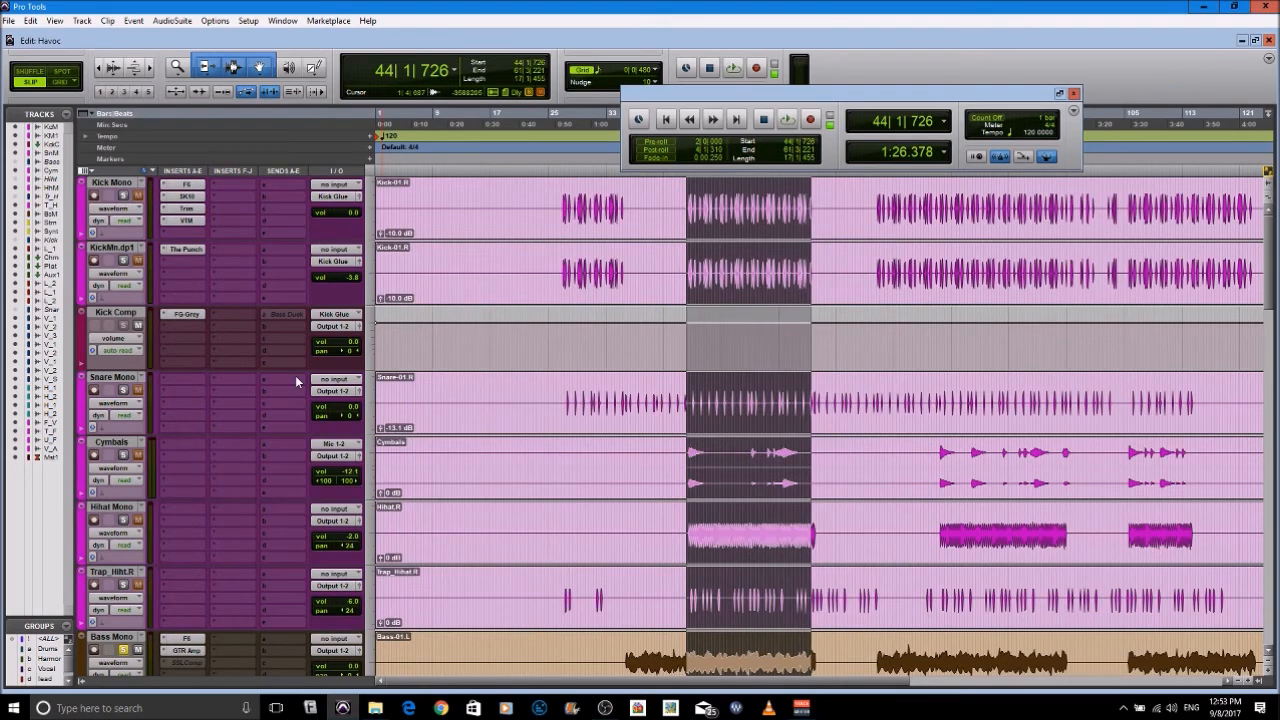
Reopen the F6 on Bass Mono to compare its band 2 settings with the kick's, and close it
{"action": "scroll", "coordinate": [295, 400], "scroll_direction": "down", "scroll_amount": 2}
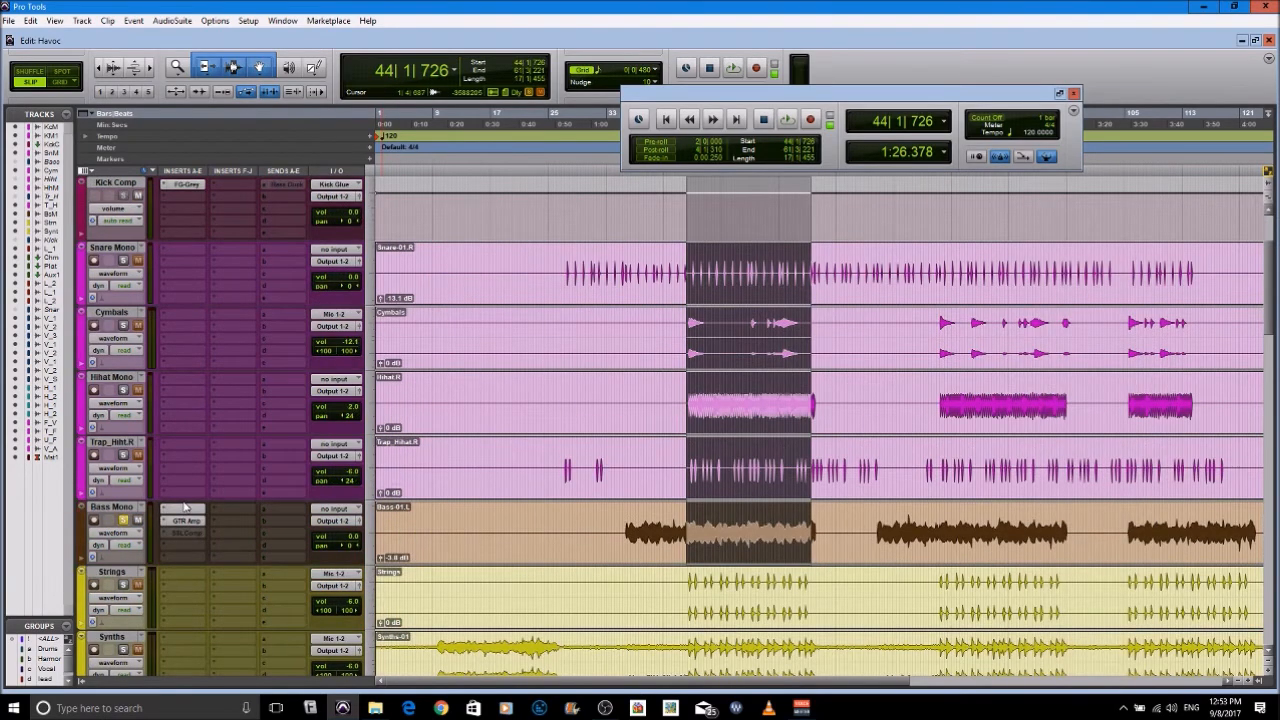
{"action": "left_click", "coordinate": [184, 510]}
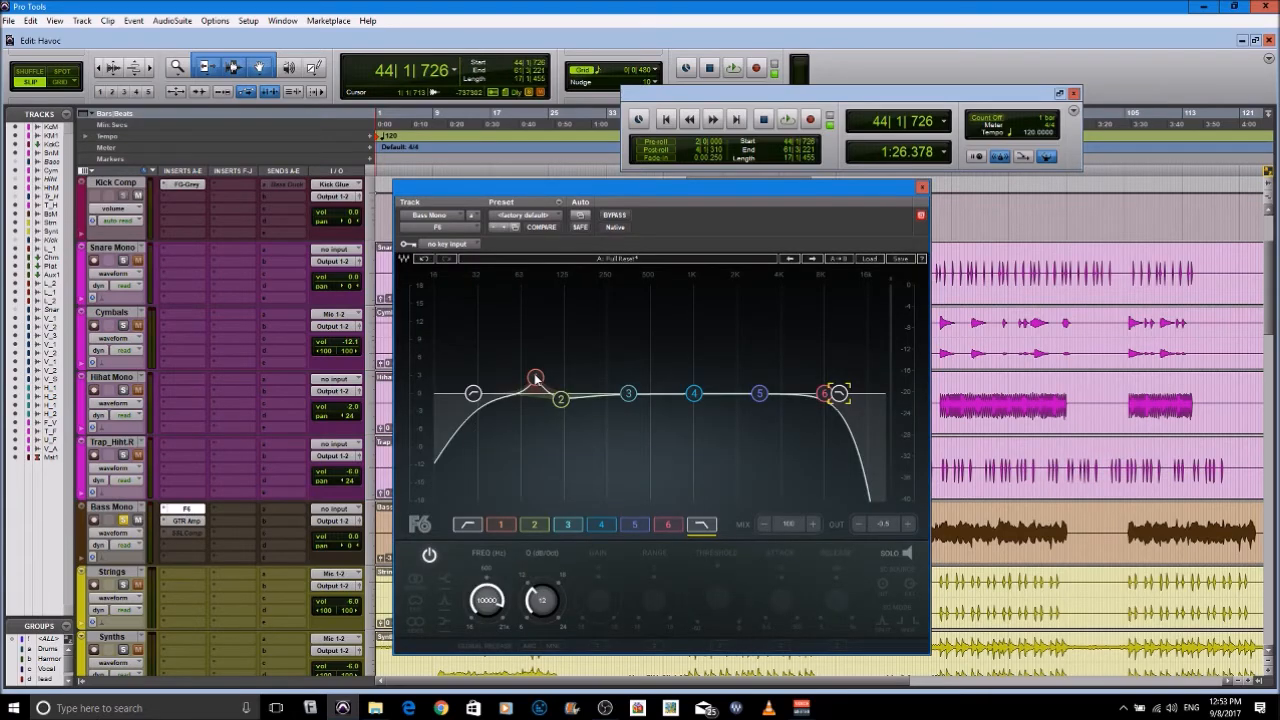
{"action": "left_click", "coordinate": [561, 400]}
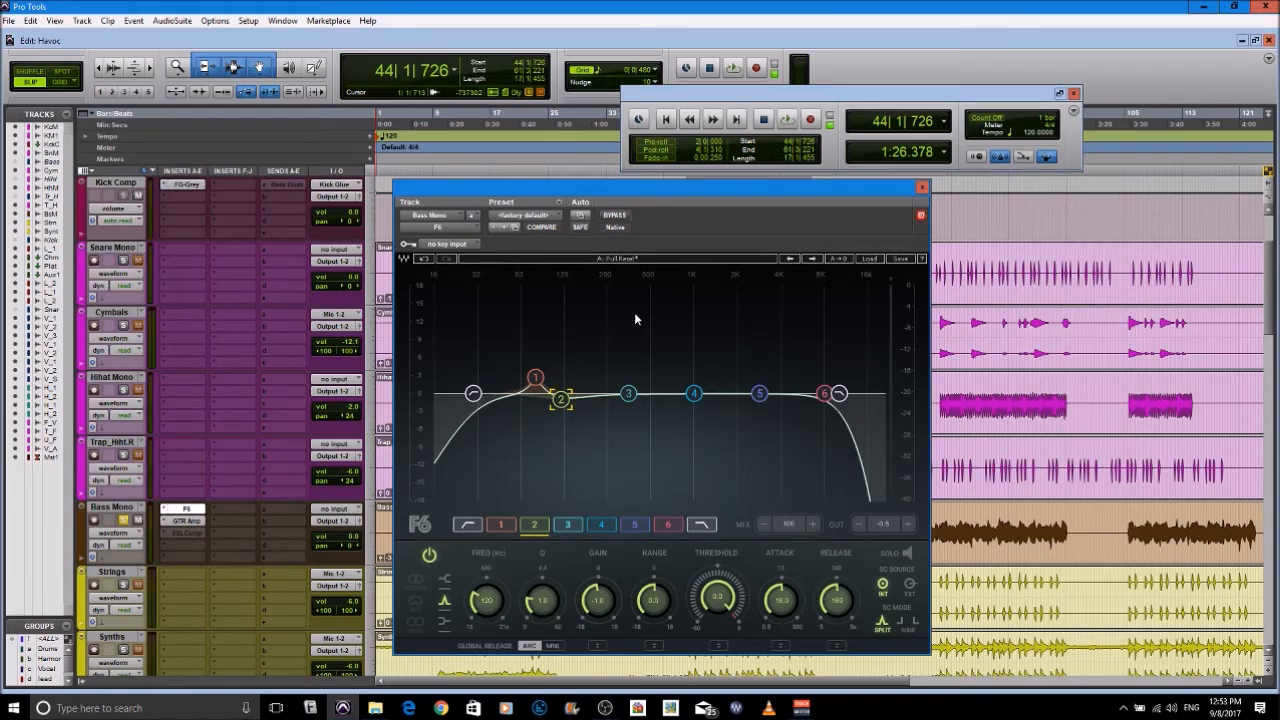
{"action": "left_click", "coordinate": [922, 187]}
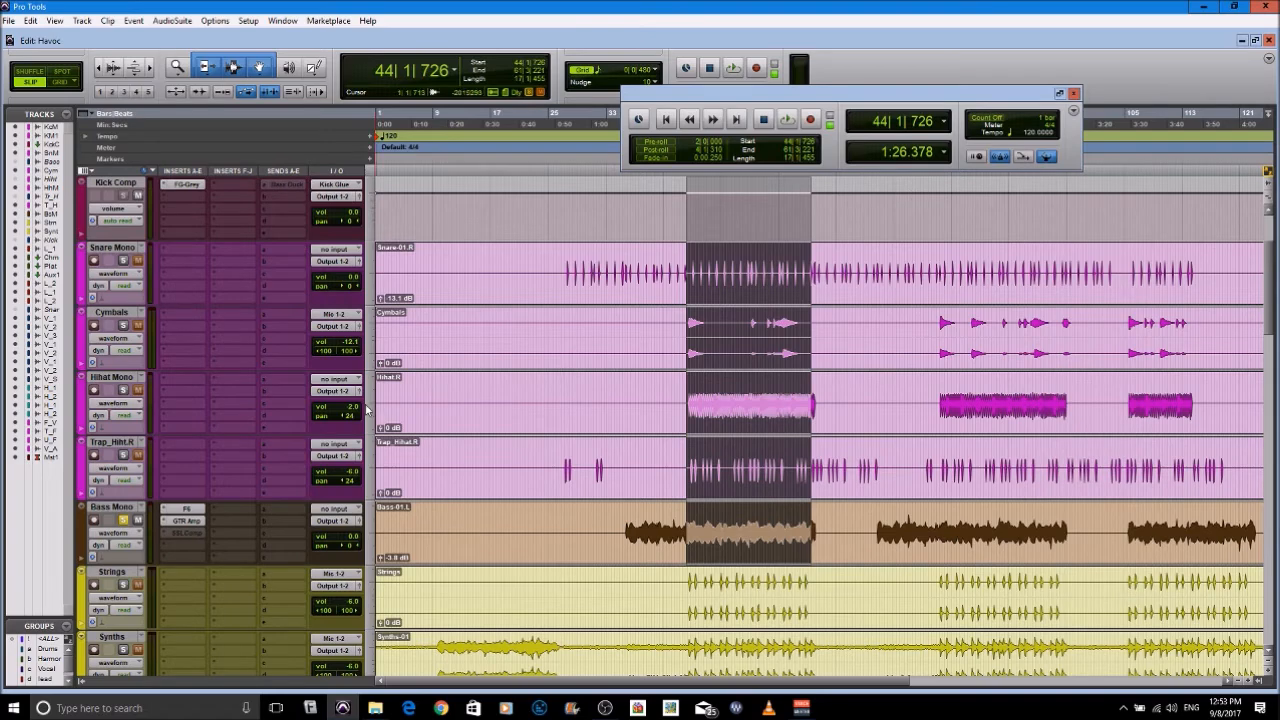
Make the SSLComp insert on Bass Mono active
{"action": "scroll", "coordinate": [212, 355], "scroll_direction": "up", "scroll_amount": 2}
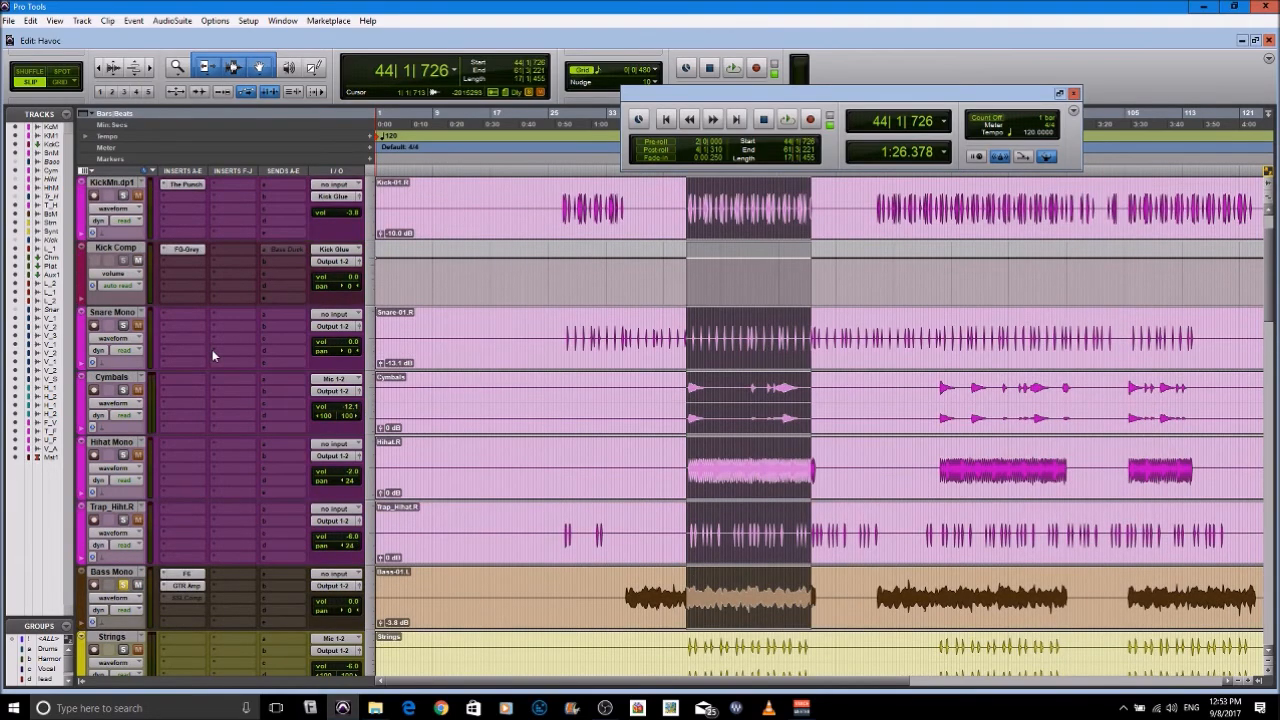
{"action": "scroll", "coordinate": [212, 355], "scroll_direction": "up", "scroll_amount": 2}
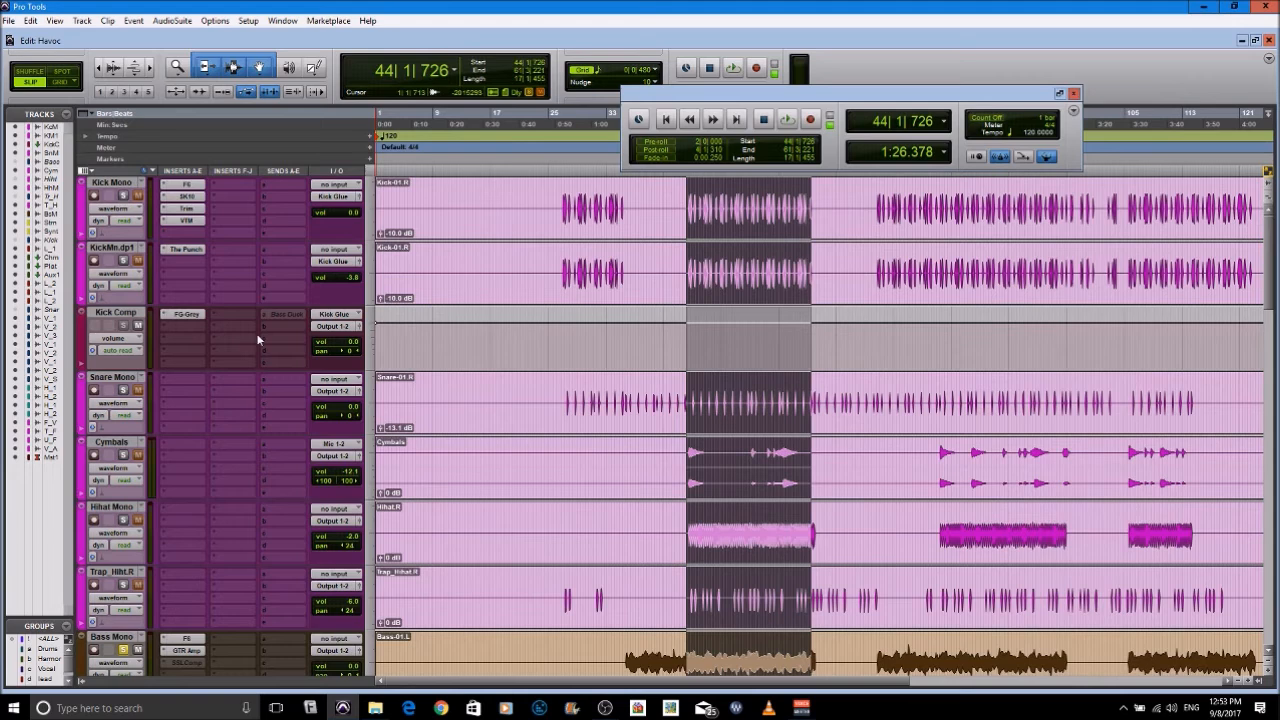
{"action": "right_click", "coordinate": [187, 668]}
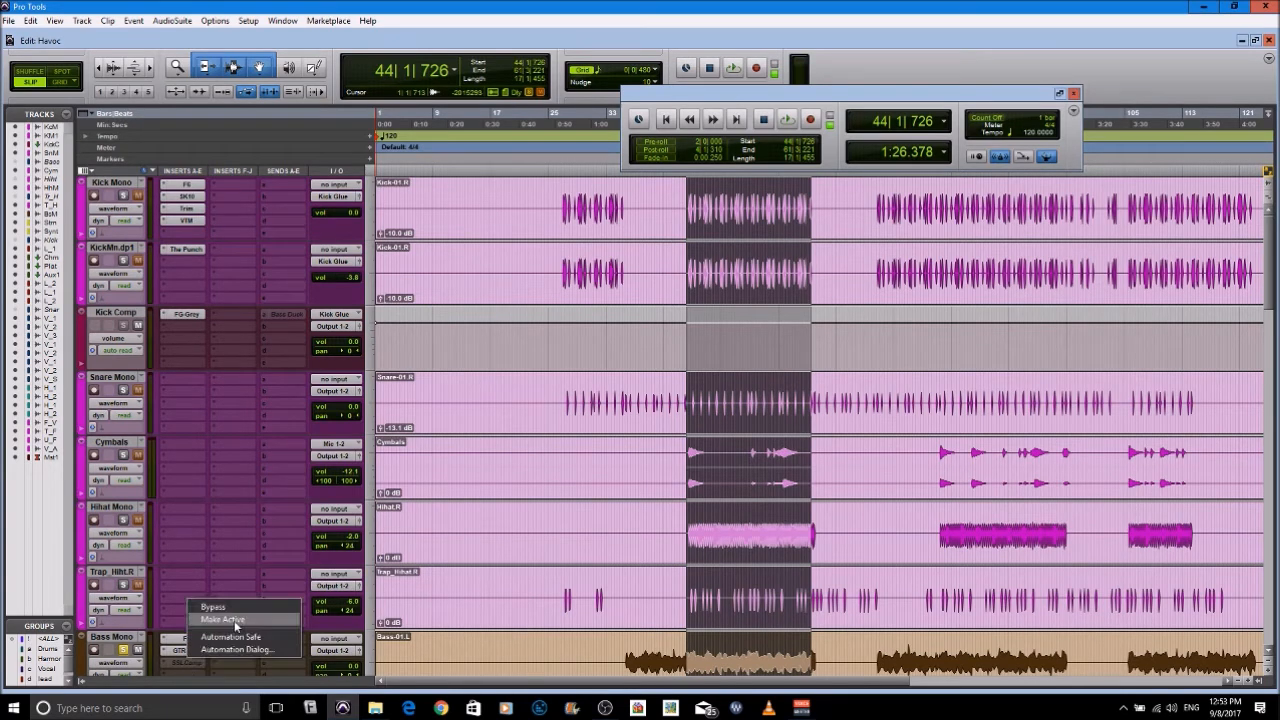
{"action": "left_click", "coordinate": [222, 620]}
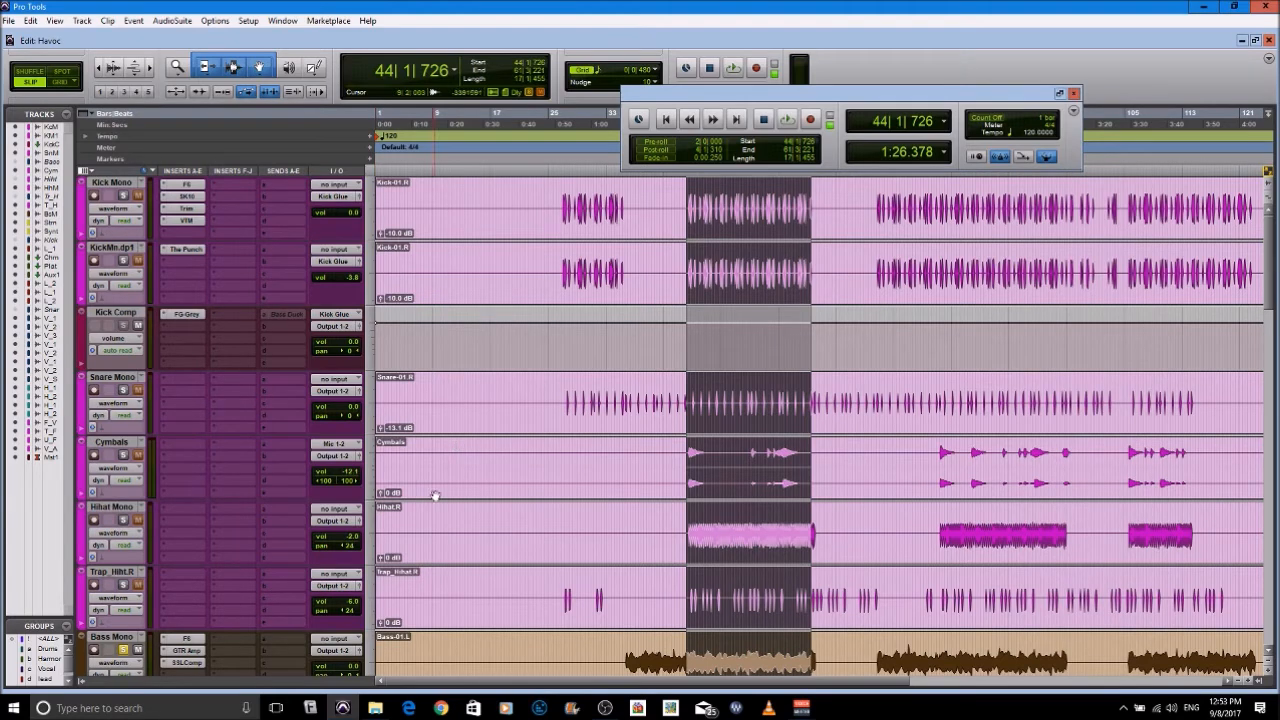
Make the Bass Duck send on Kick Comp active and open its send window
{"action": "right_click", "coordinate": [287, 317]}
{"action": "left_click", "coordinate": [305, 330]}
{"action": "left_click", "coordinate": [285, 315]}
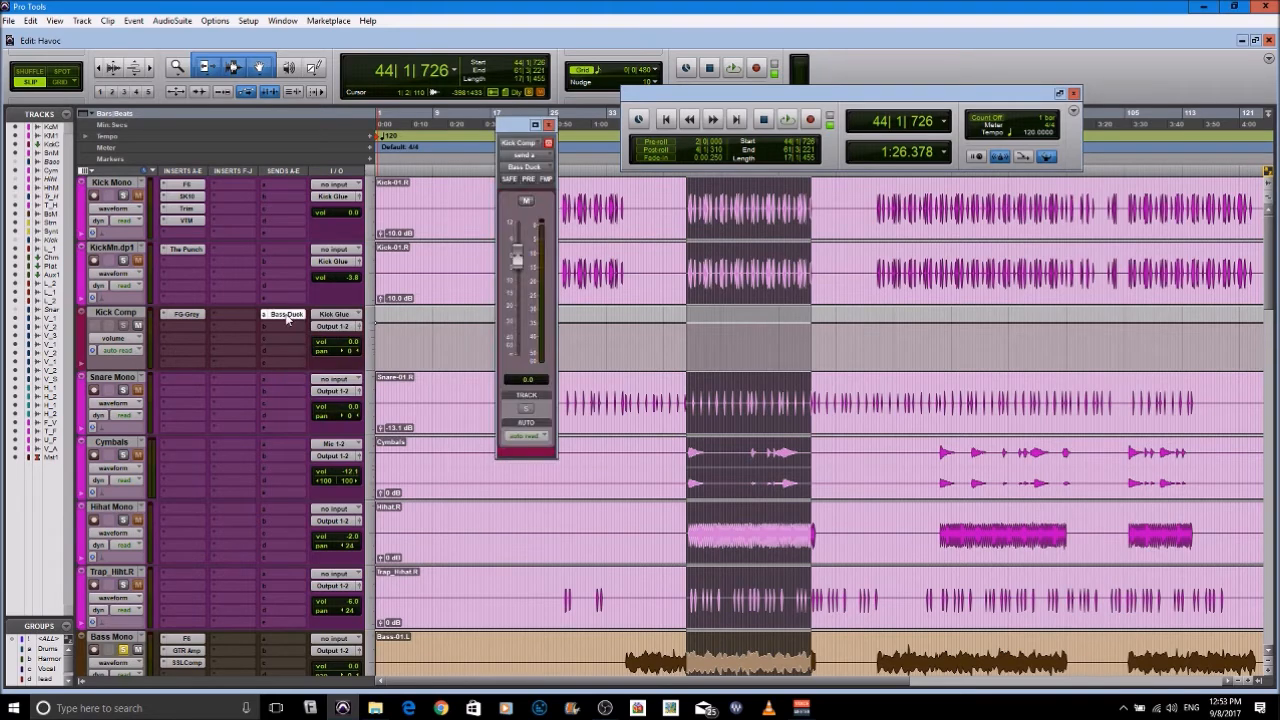
Audition the soloed kick and bass with the Bass Duck send muted and unmuted, close the send window and stop playback
{"action": "left_click", "coordinate": [526, 201]}
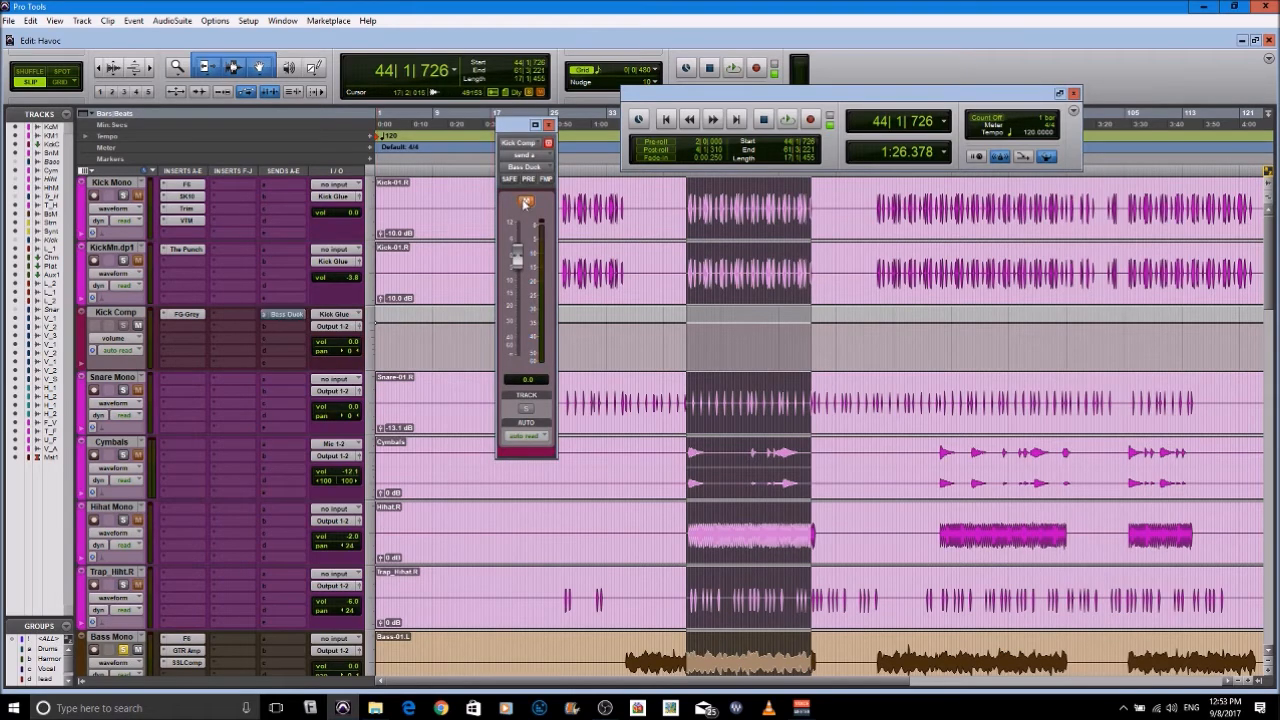
{"action": "left_click", "coordinate": [788, 120]}
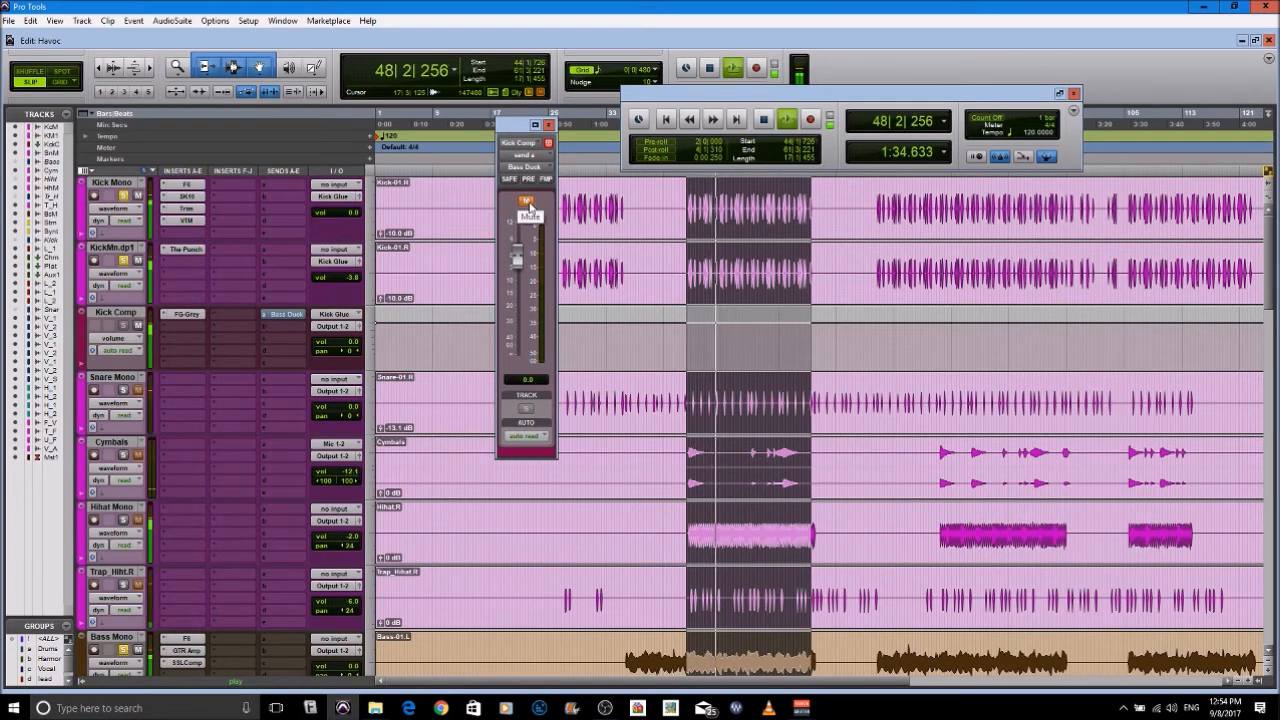
{"action": "left_click", "coordinate": [528, 202]}
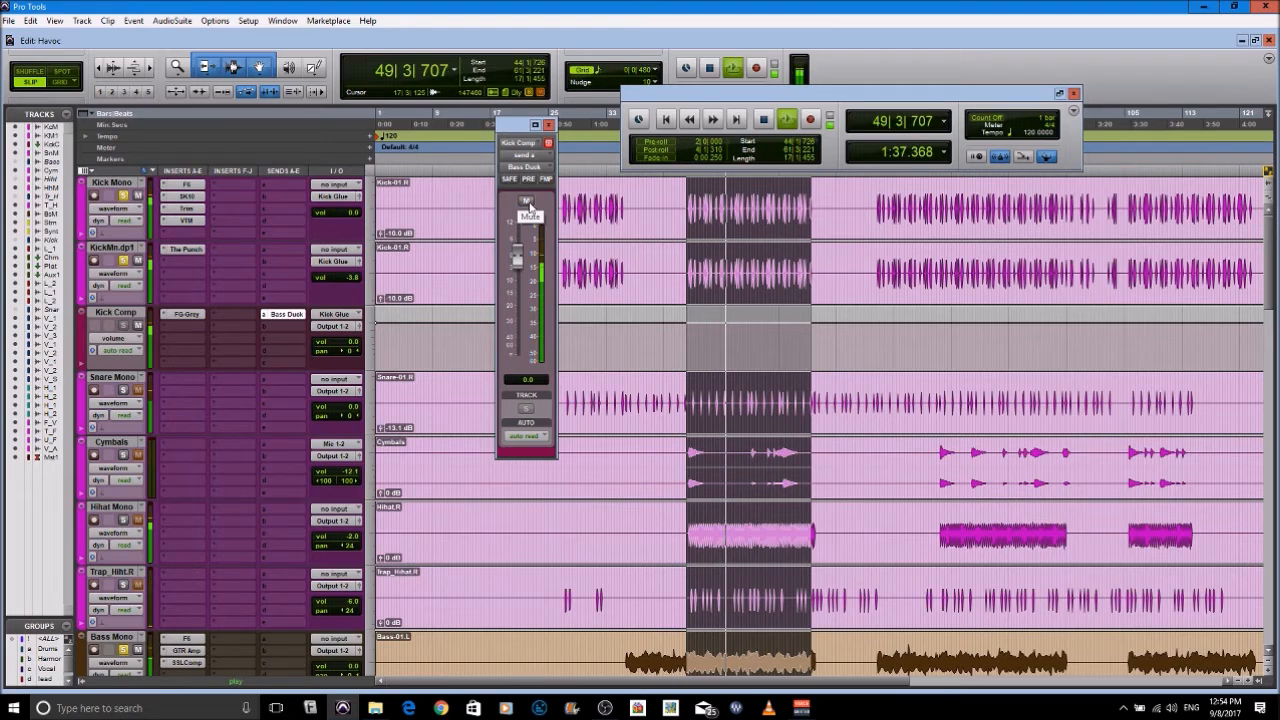
{"action": "left_click", "coordinate": [528, 202]}
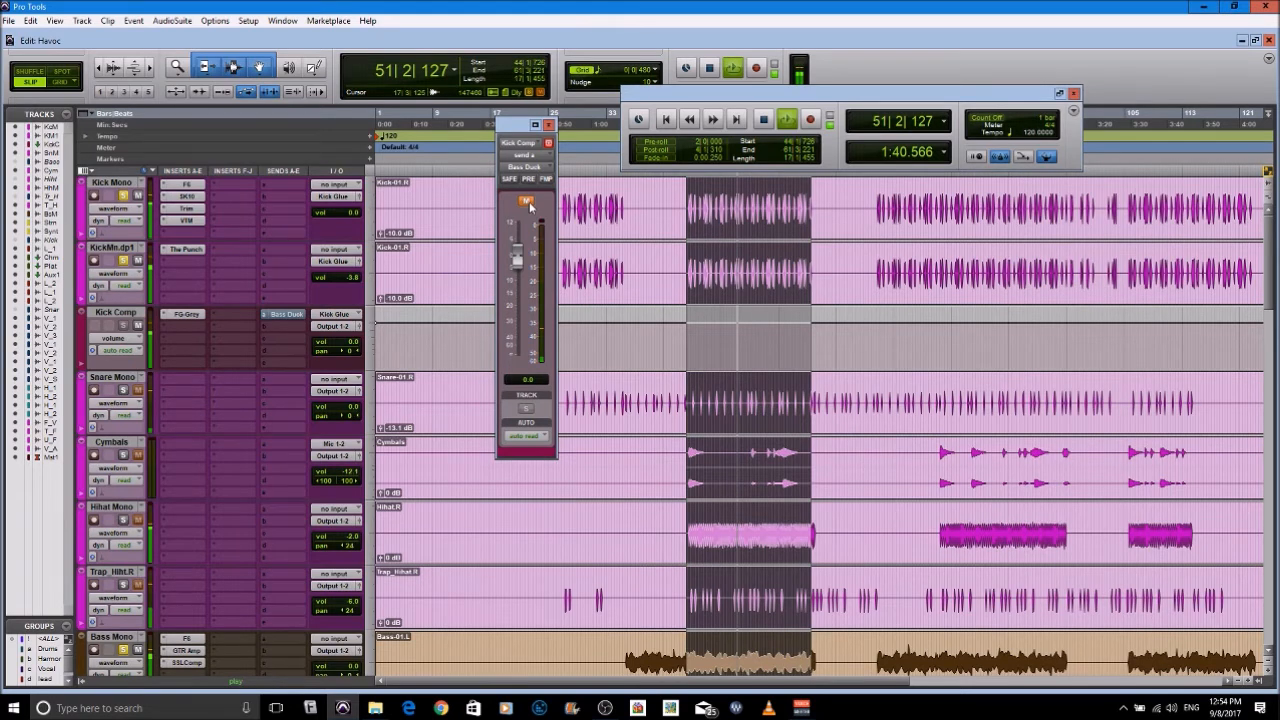
{"action": "left_click", "coordinate": [528, 202]}
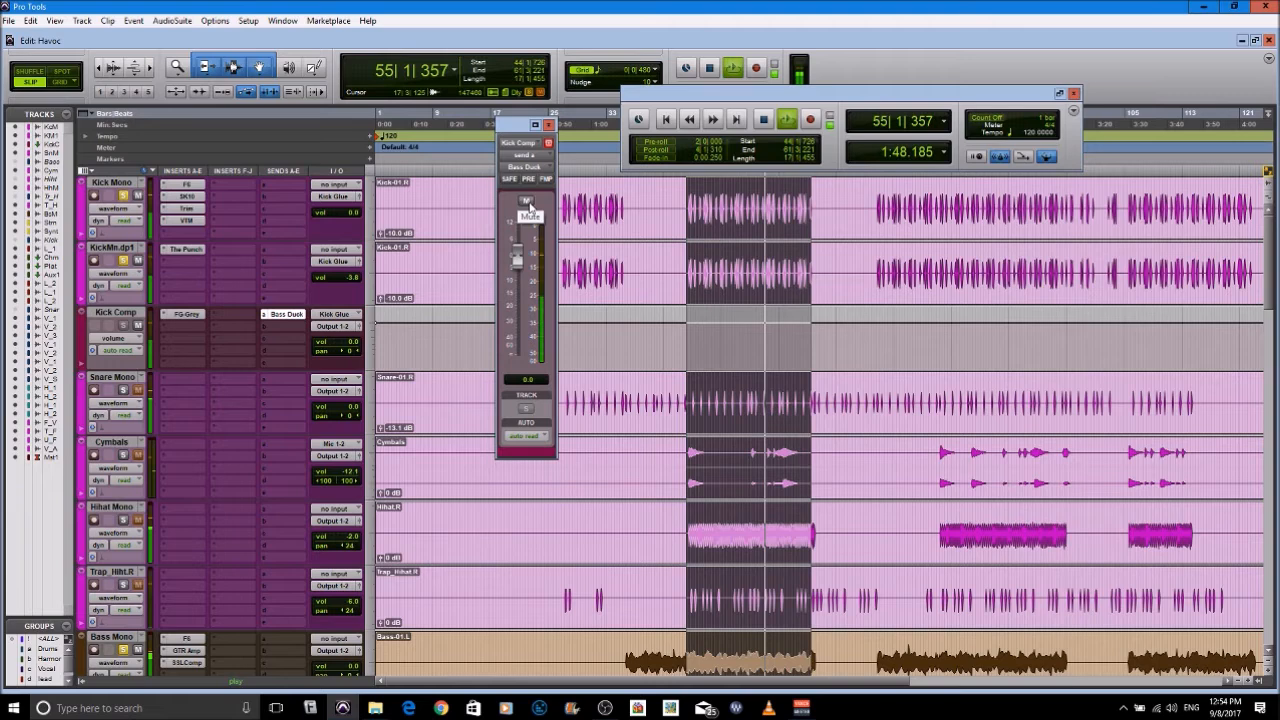
{"action": "left_click", "coordinate": [549, 126]}
{"action": "key", "text": "space"}
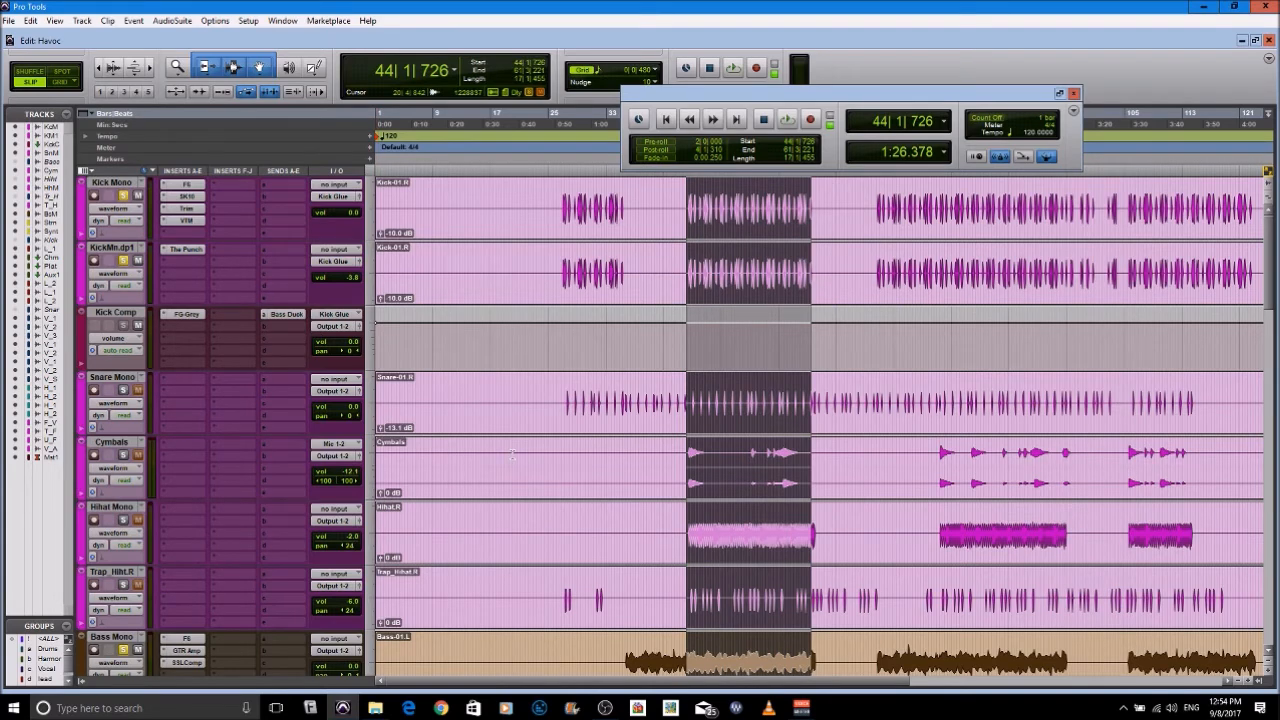
Take the kick and bass tracks out of solo
{"action": "left_click", "coordinate": [124, 260]}
{"action": "scroll", "coordinate": [124, 262], "scroll_direction": "down", "scroll_amount": 5}
{"action": "scroll", "coordinate": [124, 330], "scroll_direction": "up", "scroll_amount": 5}
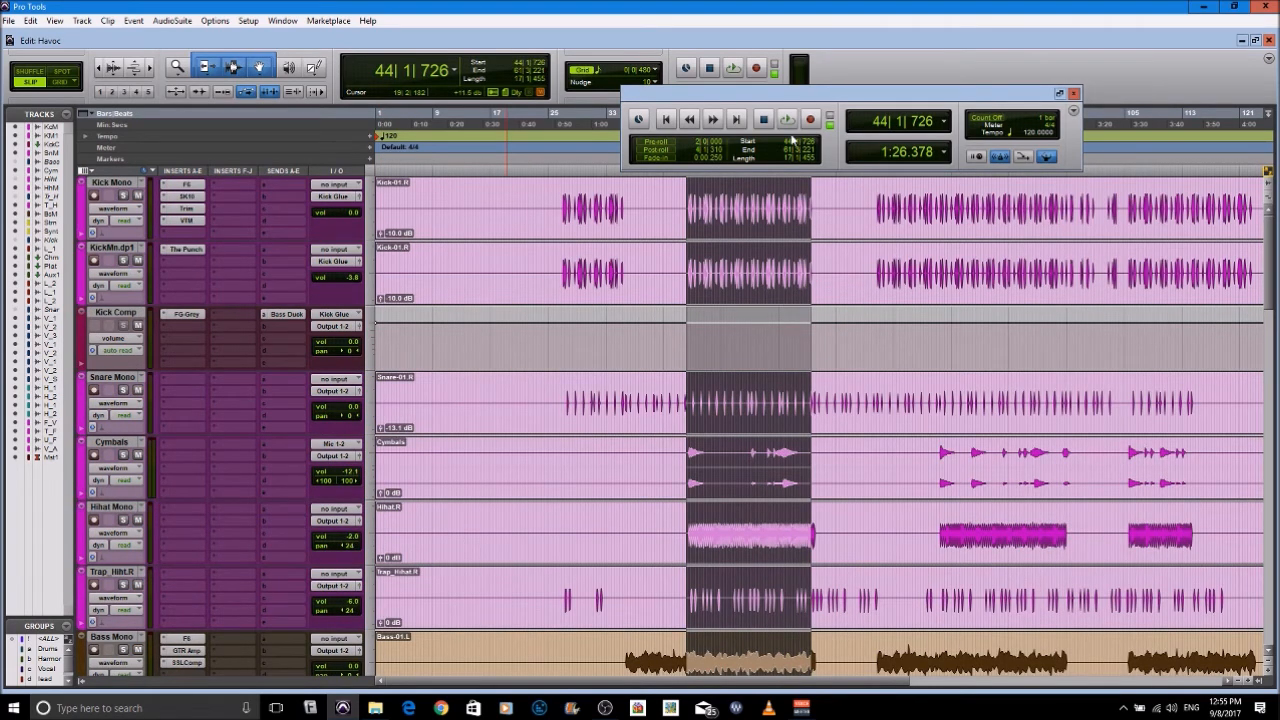
Audition the full mix over the selected section while looking through the tracks, and stop playback
{"action": "key", "text": "space"}
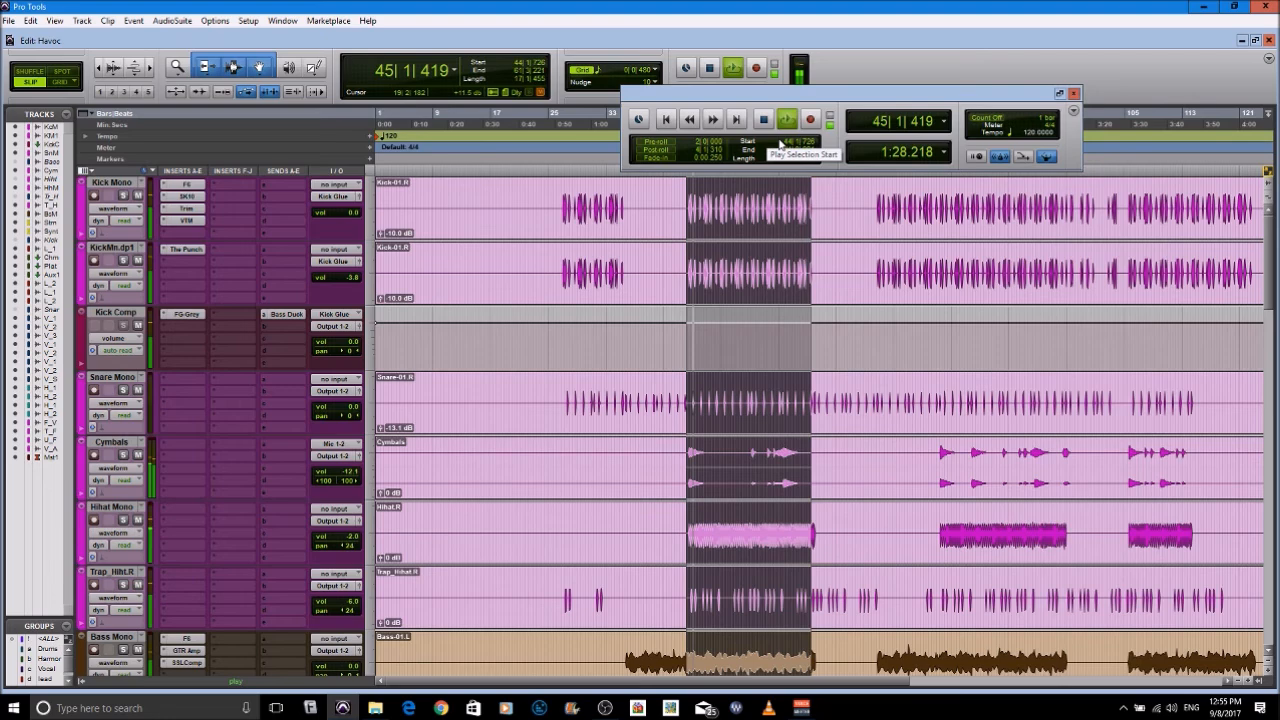
{"action": "scroll", "coordinate": [157, 400], "scroll_direction": "down", "scroll_amount": 3}
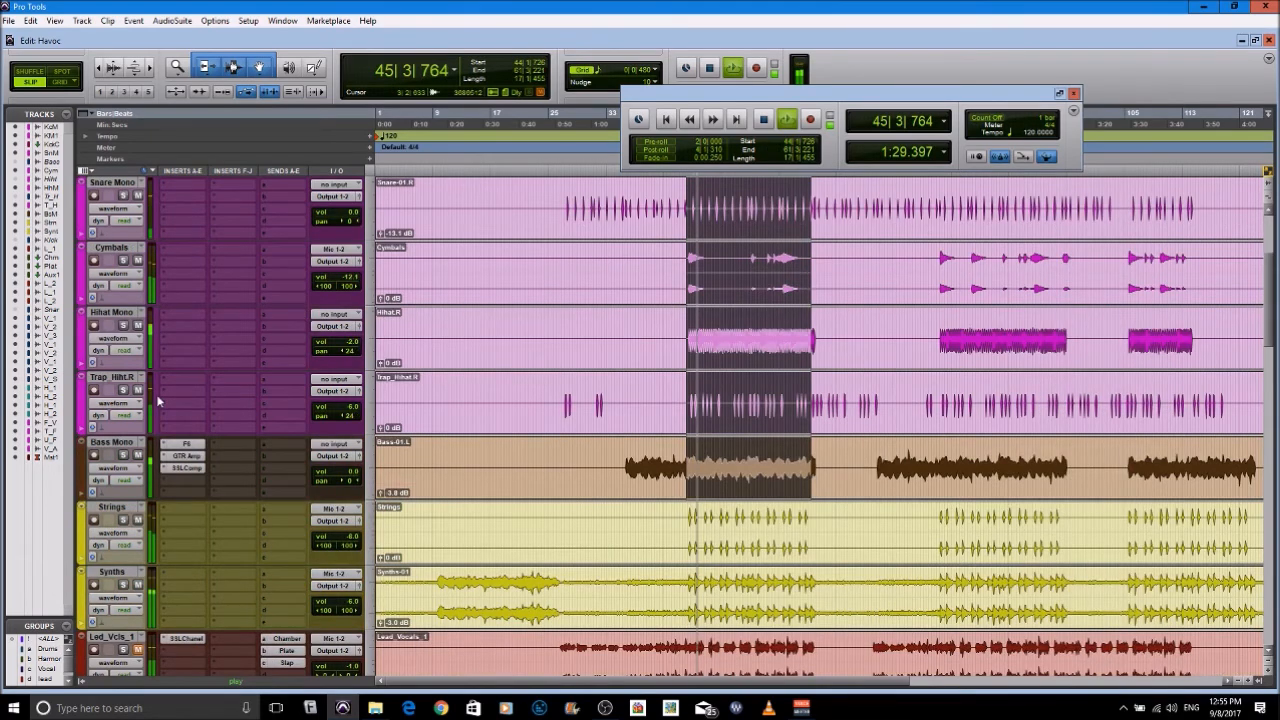
{"action": "scroll", "coordinate": [150, 420], "scroll_direction": "down", "scroll_amount": 5}
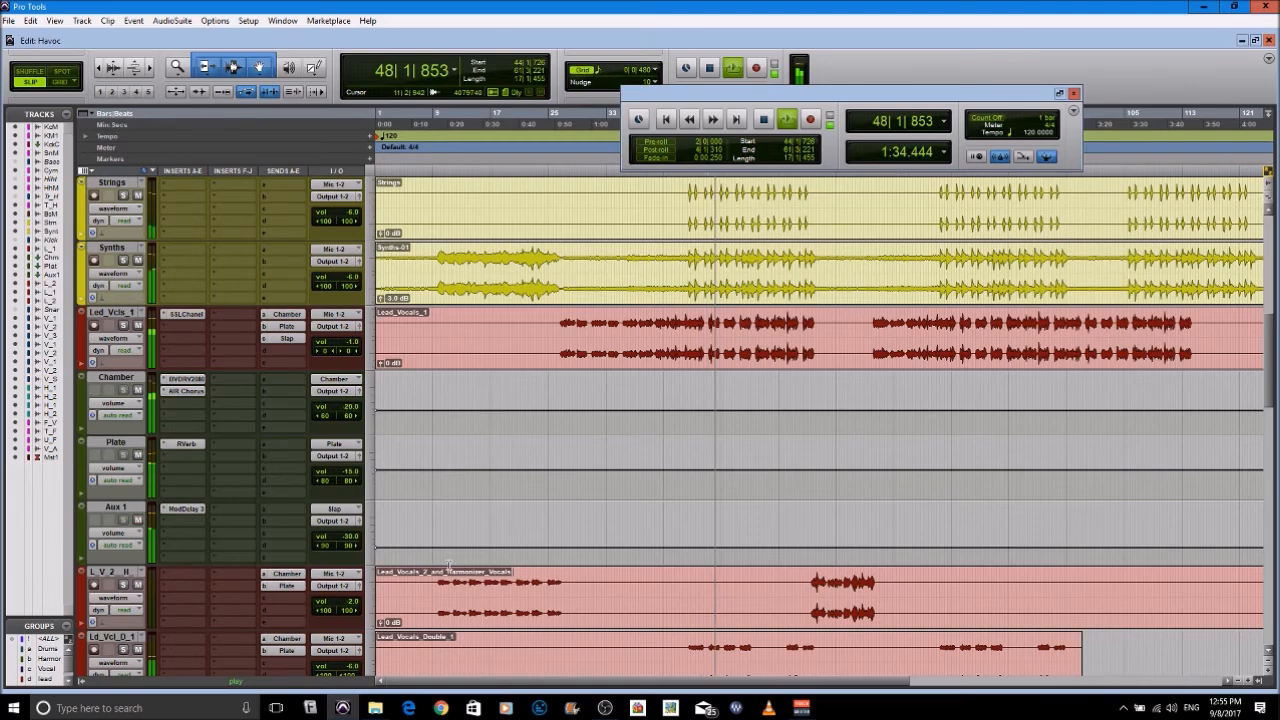
{"action": "scroll", "coordinate": [449, 566], "scroll_direction": "up", "scroll_amount": 4}
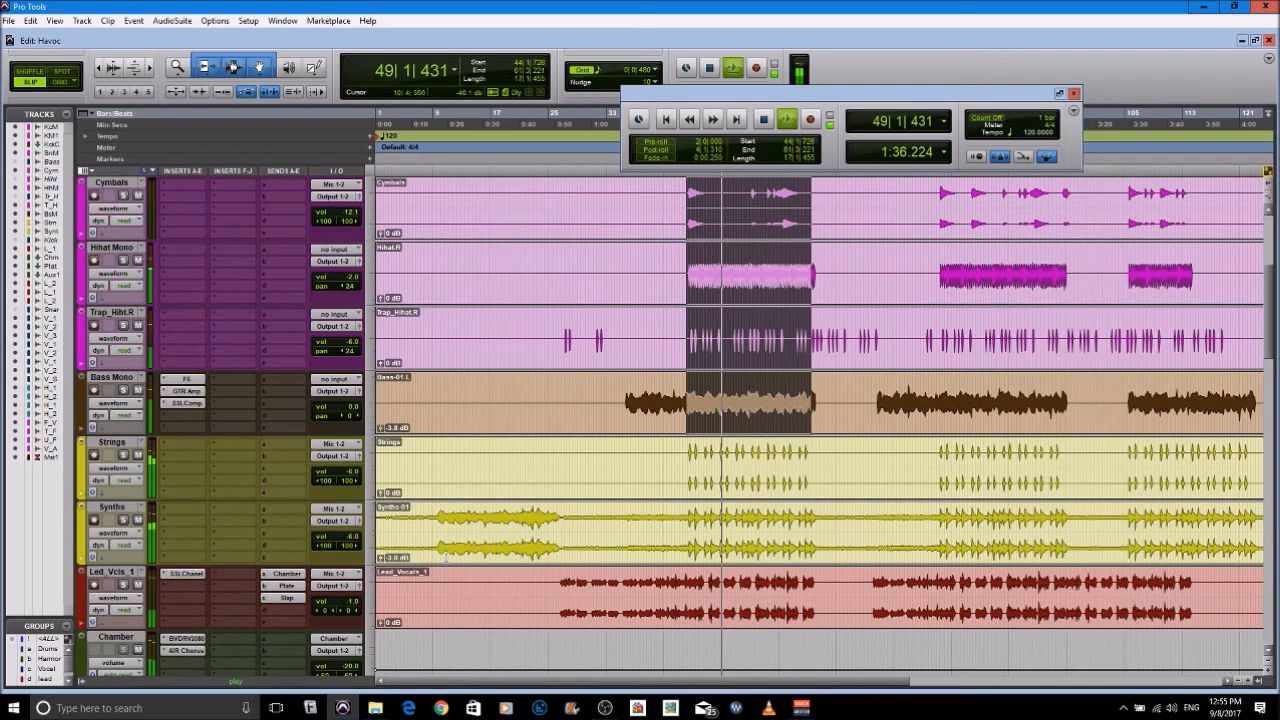
{"action": "scroll", "coordinate": [650, 403], "scroll_direction": "up", "scroll_amount": 4}
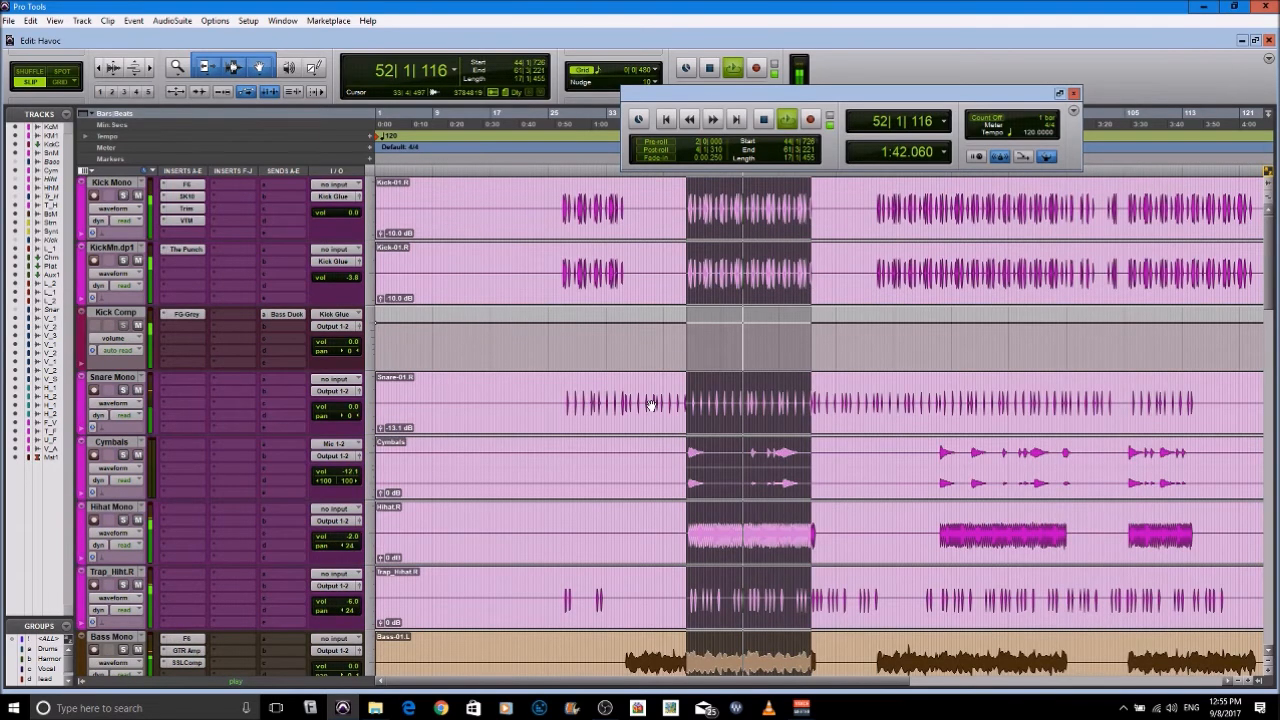
{"action": "left_click", "coordinate": [762, 121]}
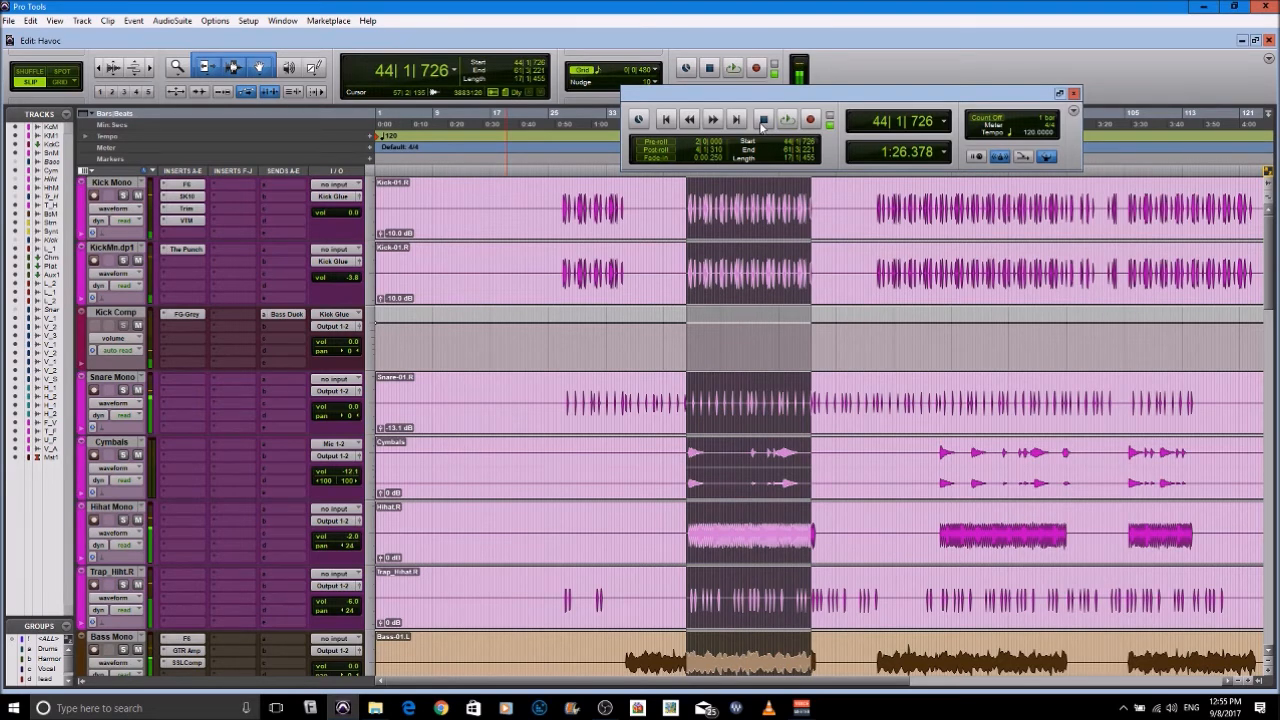
Make the inserts on both kick tracks, Kick Comp and Bass Mono and the Bass Duck send inactive, and audition the mix over the selection
{"action": "right_click", "coordinate": [197, 211]}
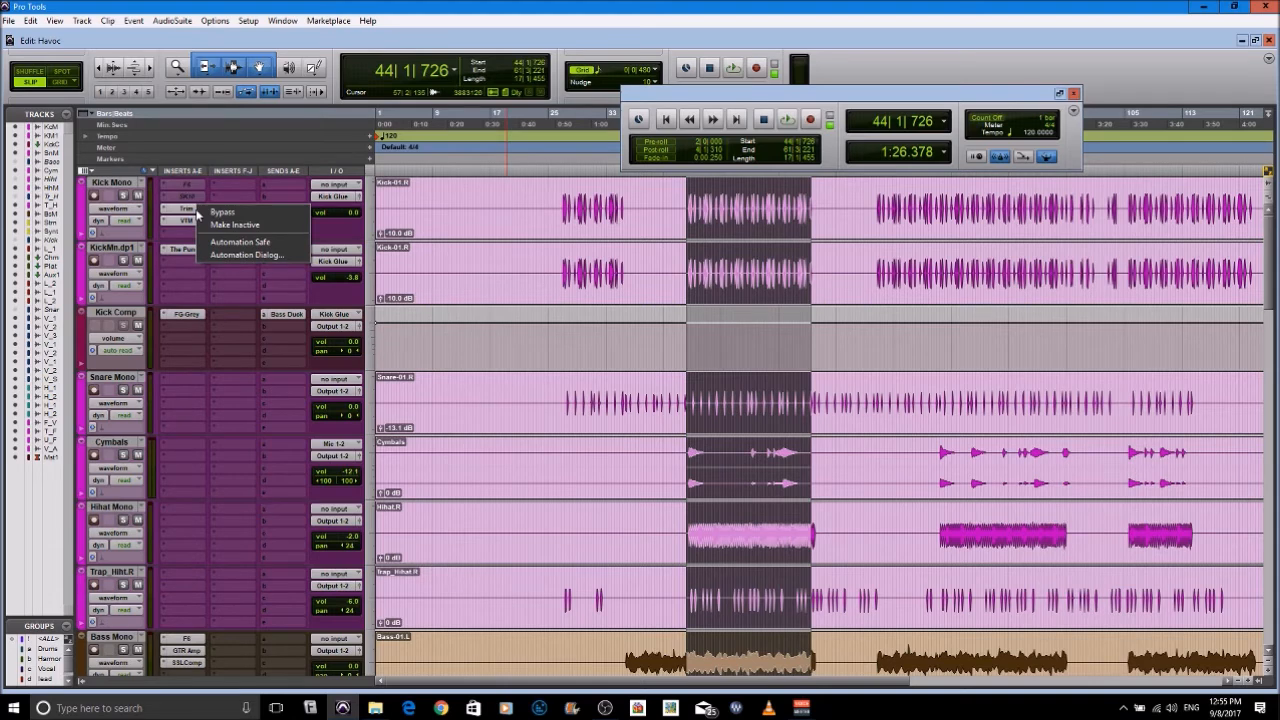
{"action": "right_click", "coordinate": [190, 249]}
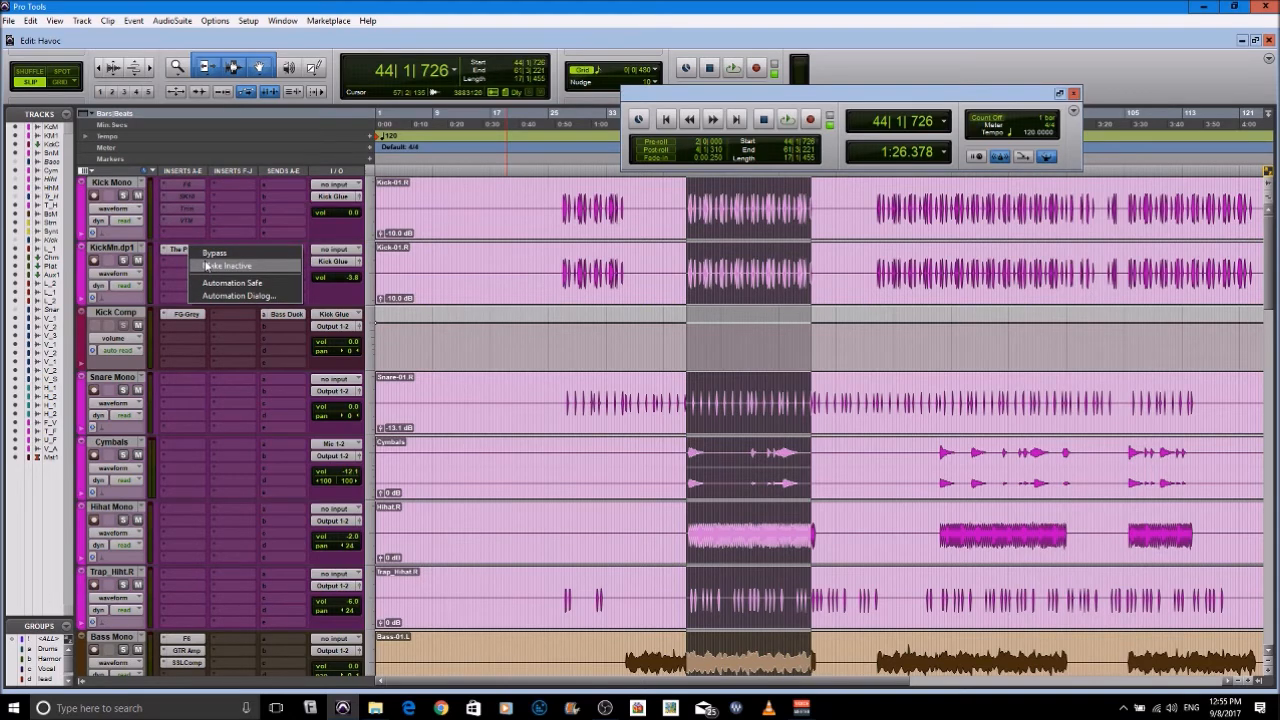
{"action": "left_click", "coordinate": [205, 266]}
{"action": "right_click", "coordinate": [290, 318]}
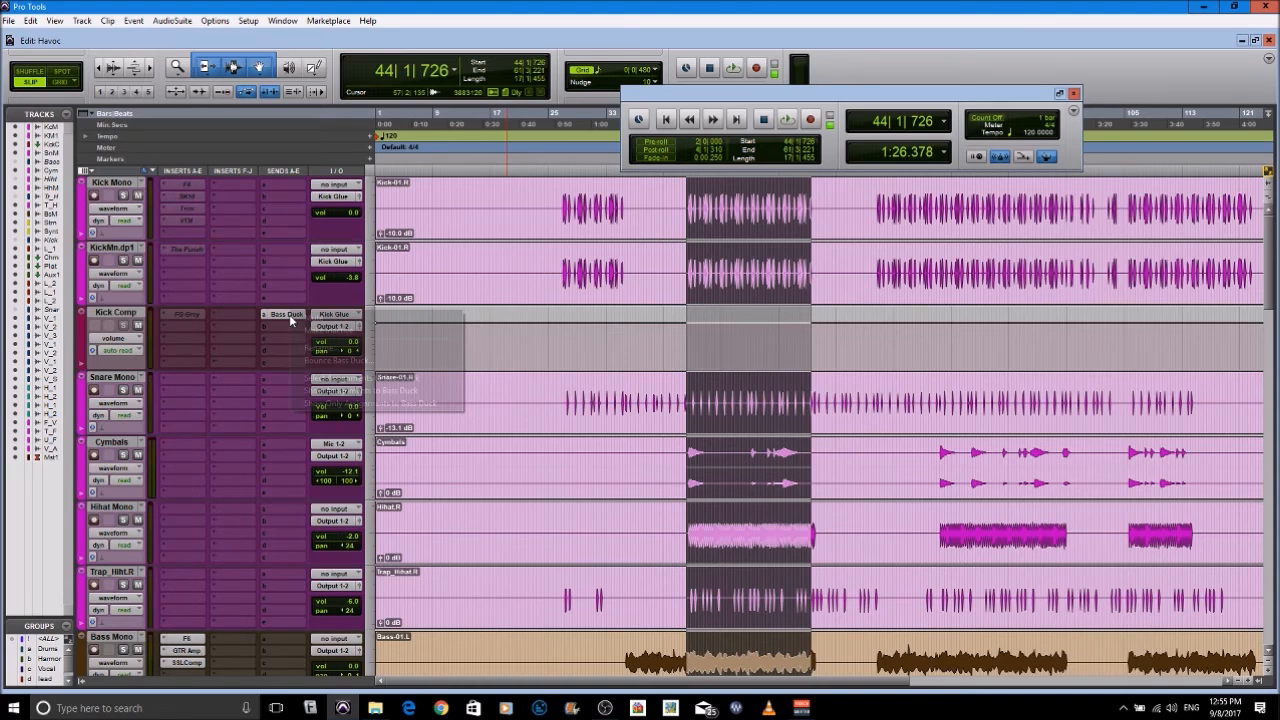
{"action": "right_click", "coordinate": [187, 664]}
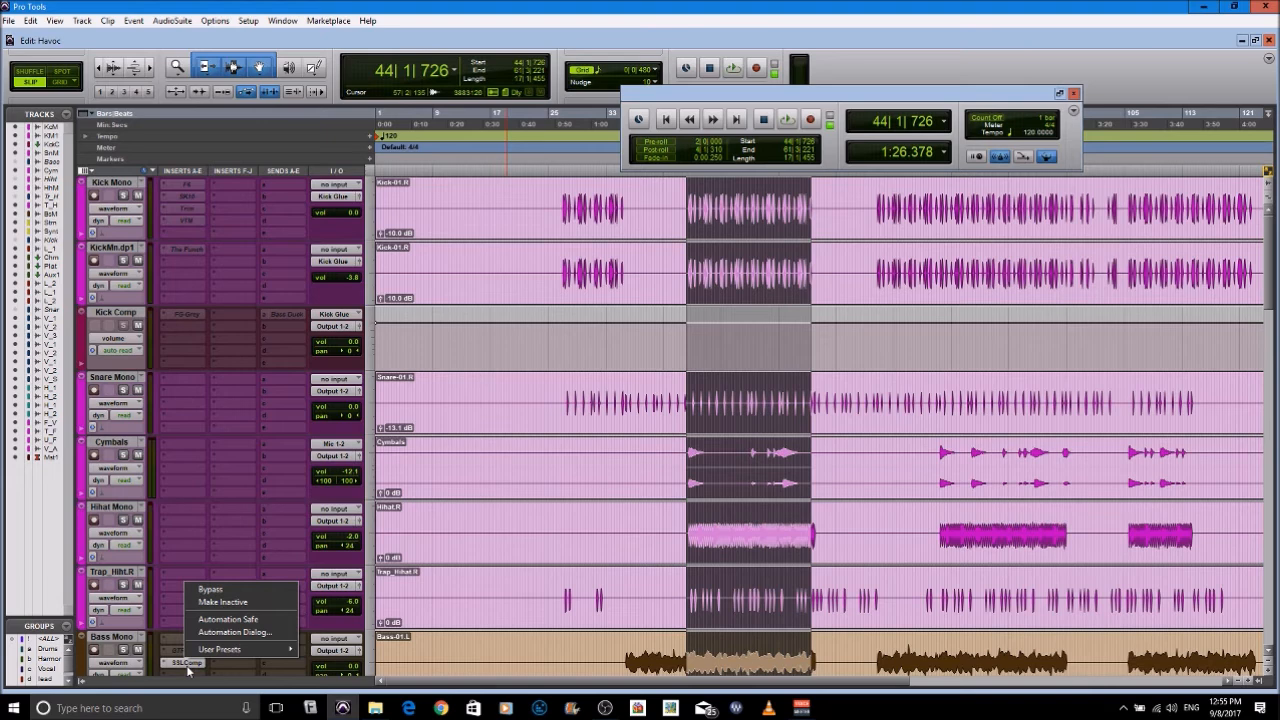
{"action": "left_click", "coordinate": [787, 121]}
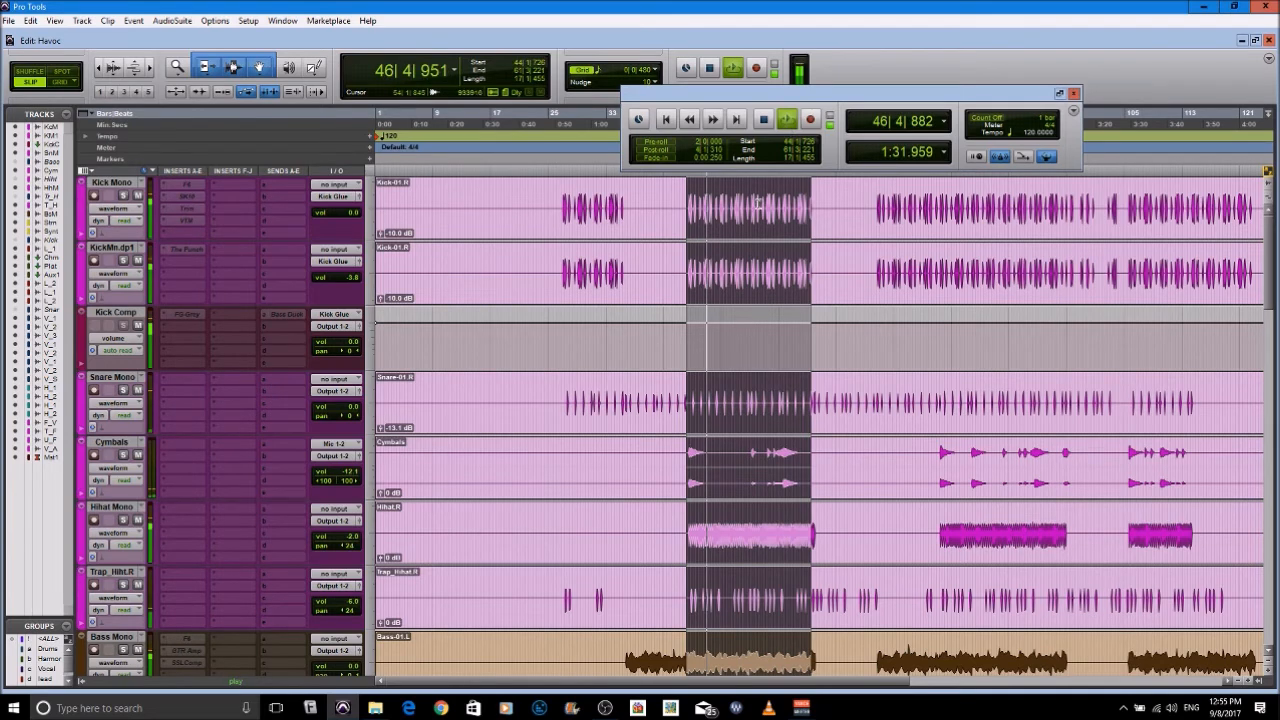
{"action": "left_click", "coordinate": [765, 122]}
Make all the inserts on both kick tracks, Kick Comp and Bass Mono, plus the Bass Duck send, active again
{"action": "right_click", "coordinate": [197, 220]}
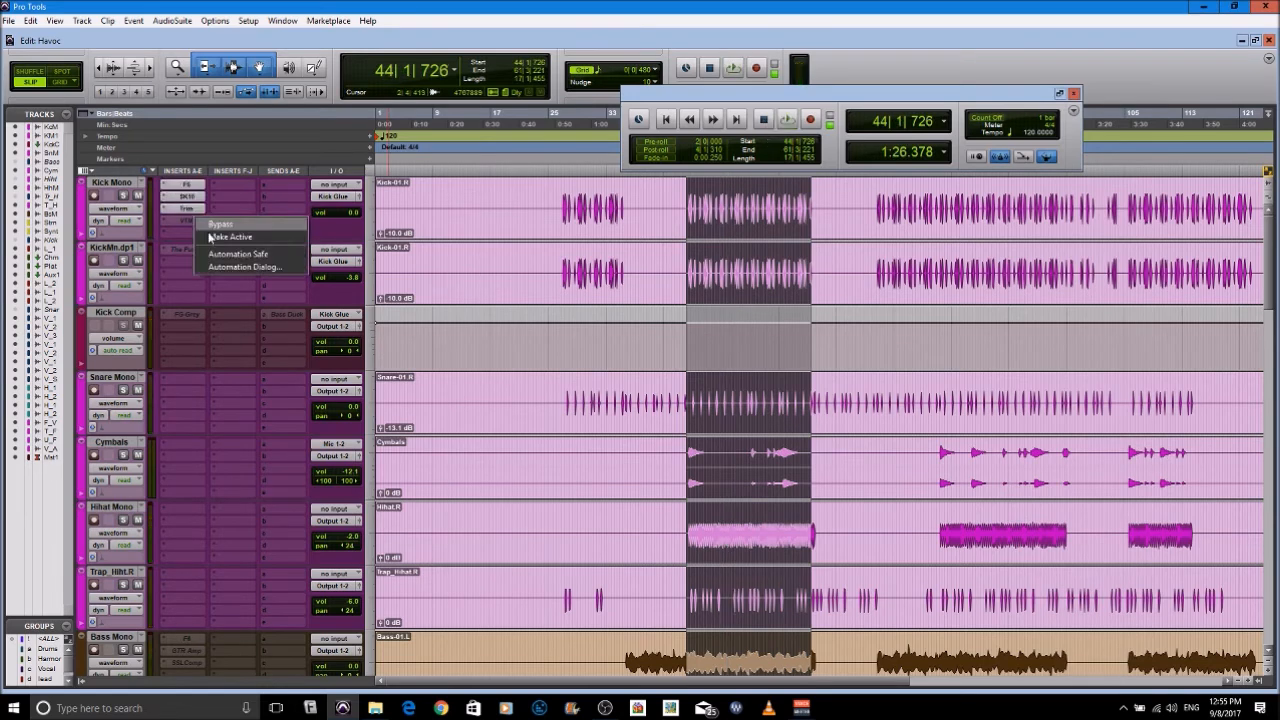
{"action": "left_click", "coordinate": [215, 237]}
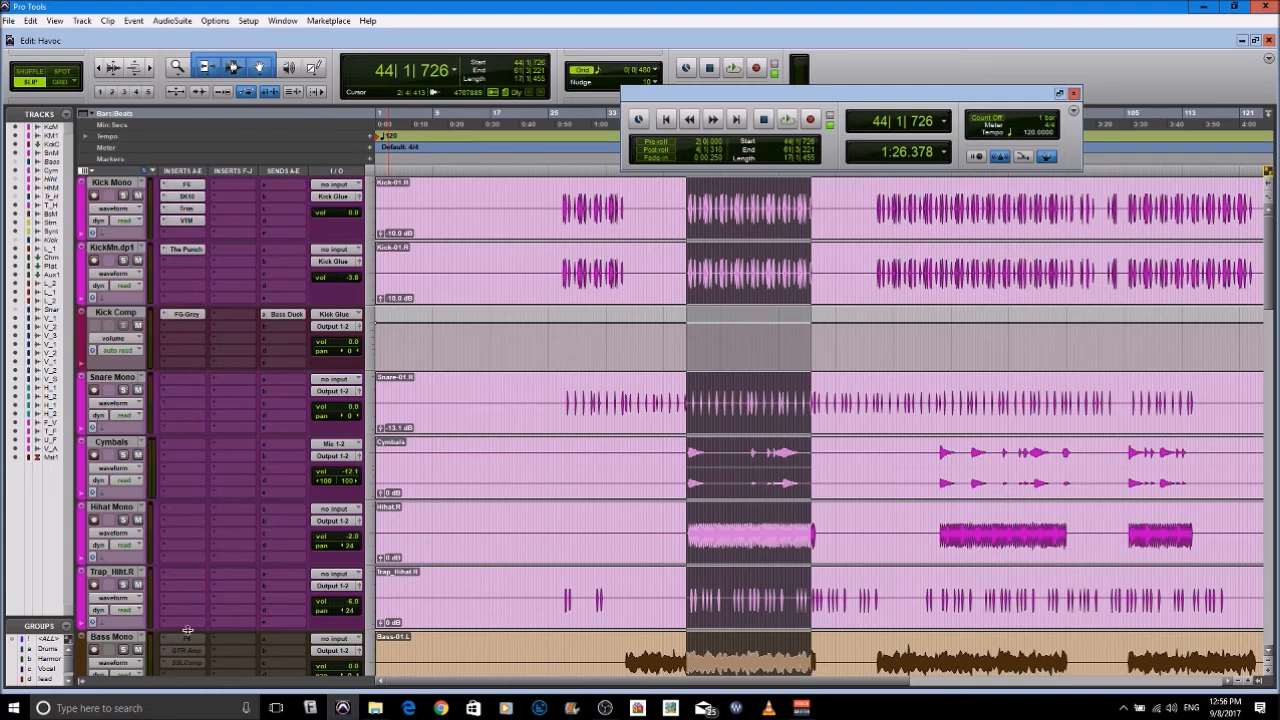
{"action": "right_click", "coordinate": [187, 630]}
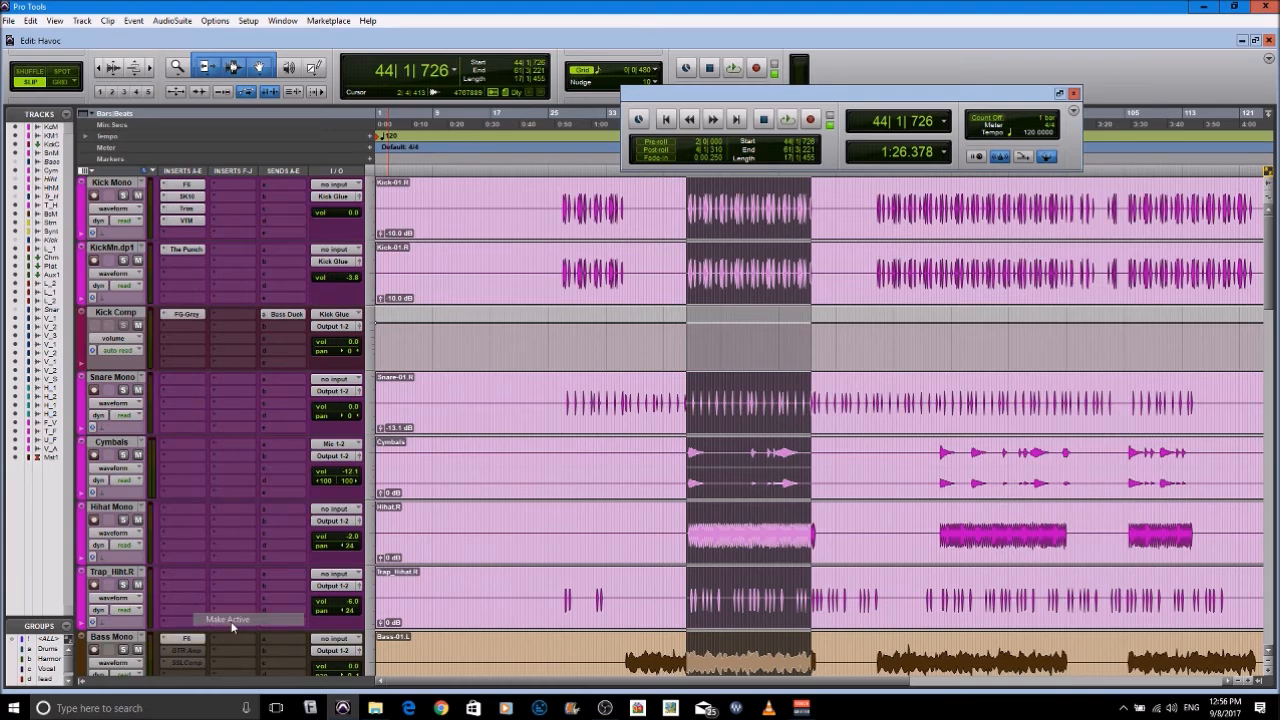
{"action": "left_click", "coordinate": [230, 620]}
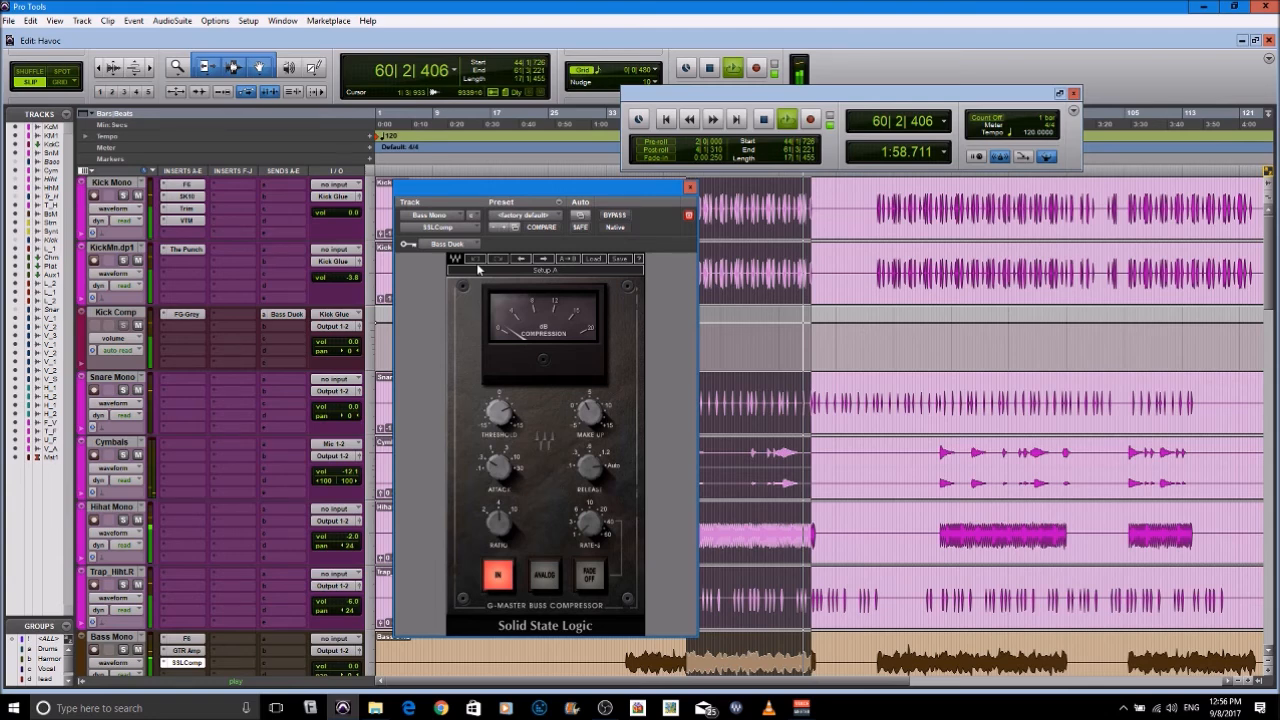
Close the Bass Mono SSLComp window, listen to the processed mix a little longer and stop playback
{"action": "left_click", "coordinate": [689, 186]}
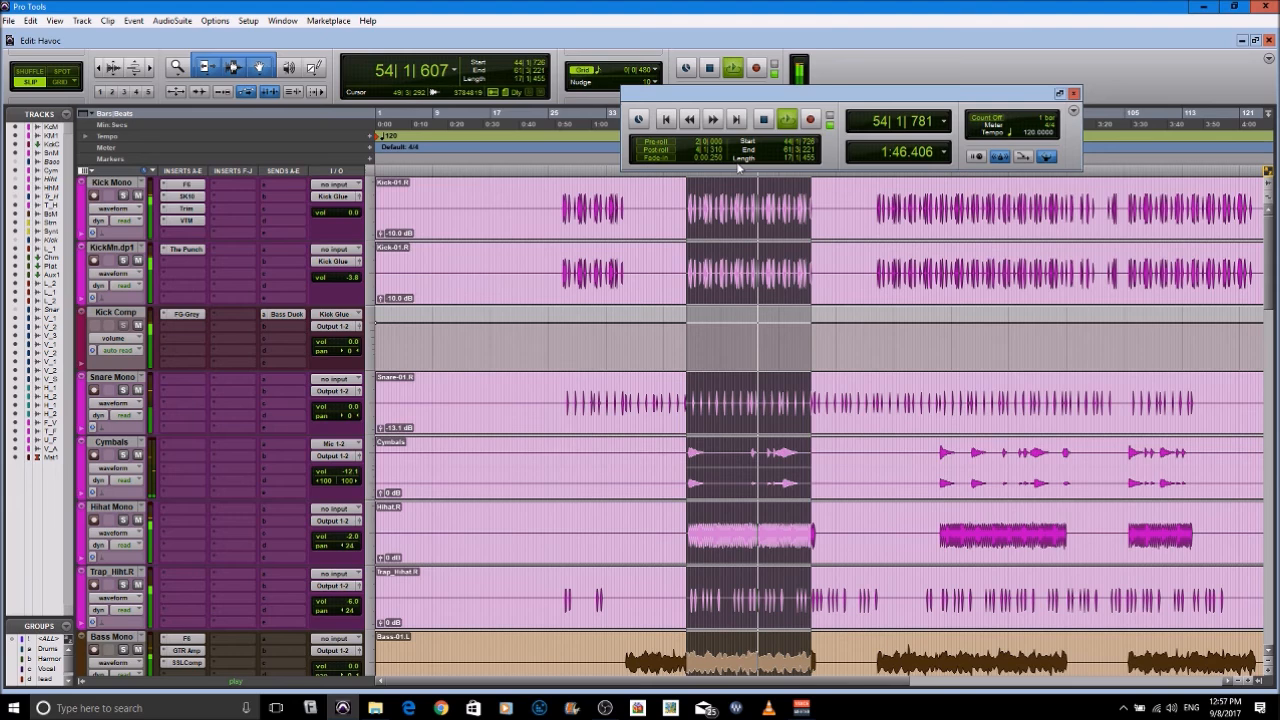
{"action": "key", "text": "space"}
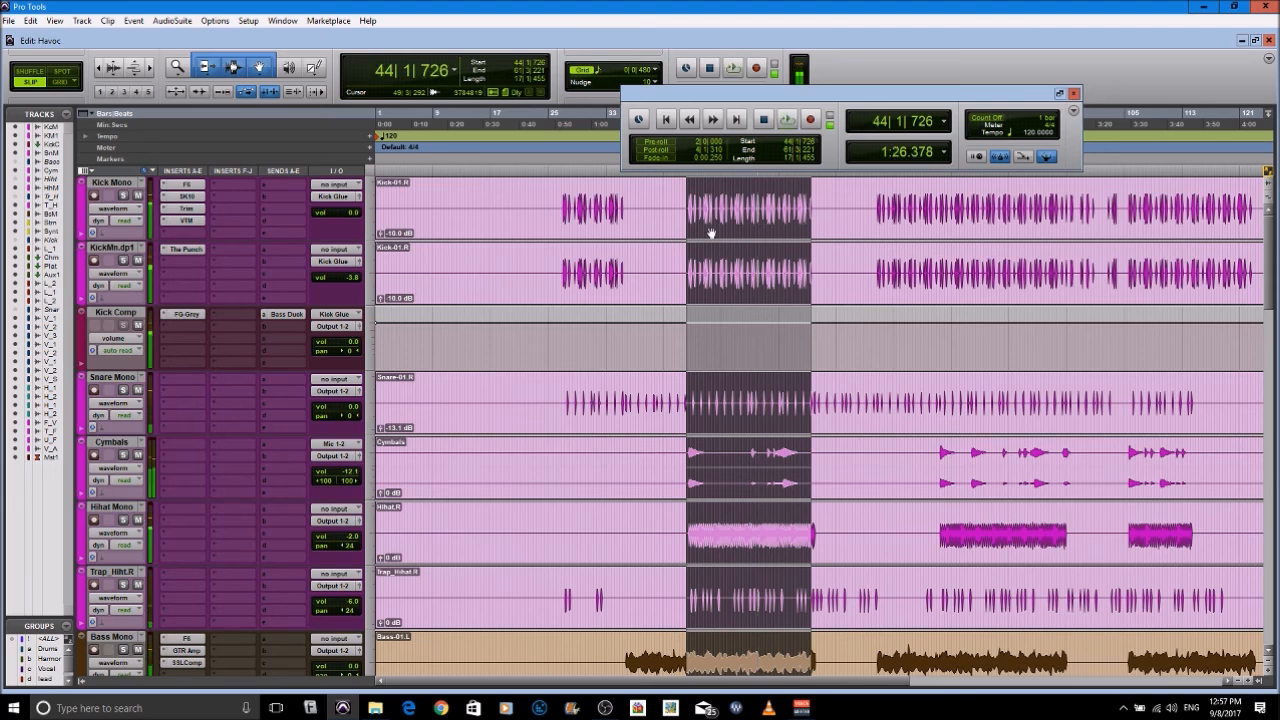